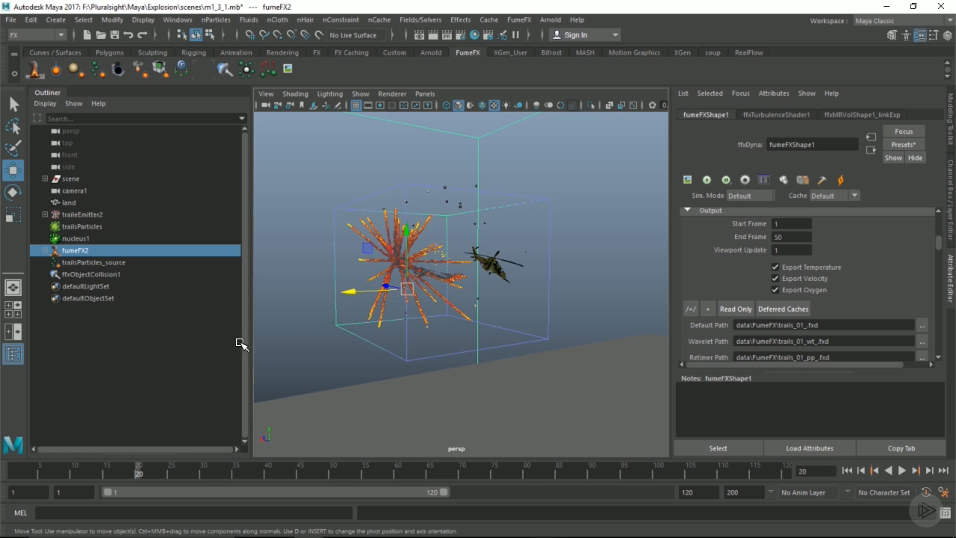
Step: Hide the trailsParticles and trailsParticles_source objects
{"action": "left_click", "coordinate": [105, 261]}
{"action": "left_click", "coordinate": [118, 226], "text": "ctrl"}
{"action": "key", "text": "ctrl+h"}
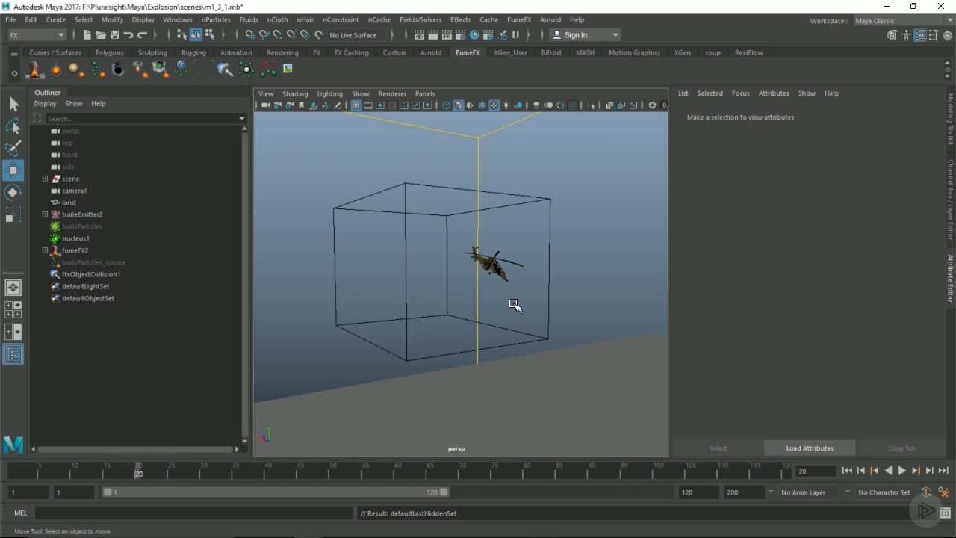
Step: Examine the helicopter body up close from several angles
{"action": "scroll", "coordinate": [515, 307], "scroll_direction": "up", "scroll_amount": 6}
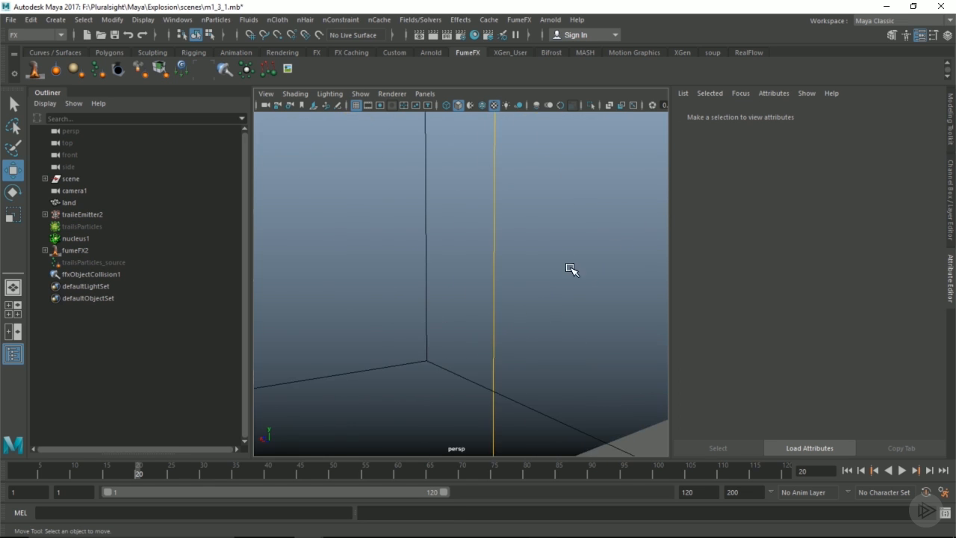
{"action": "middle_click_drag", "start_coordinate": [568, 267], "coordinate": [381, 394], "text": "alt"}
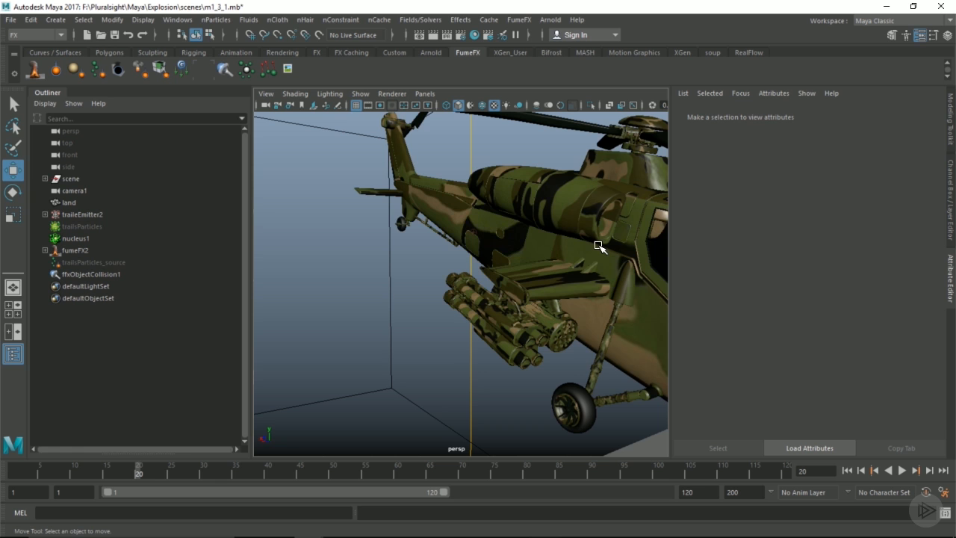
{"action": "left_click", "coordinate": [598, 246]}
{"action": "middle_click_drag", "start_coordinate": [618, 267], "coordinate": [456, 258], "text": "alt"}
{"action": "key", "text": "f"}
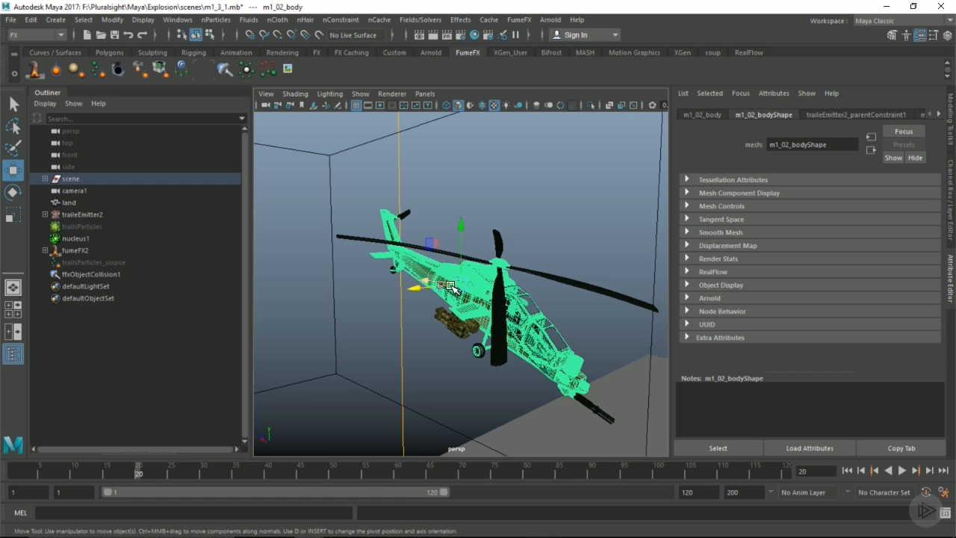
{"action": "left_click_drag", "start_coordinate": [459, 290], "coordinate": [573, 287], "text": "alt"}
{"action": "left_click", "coordinate": [571, 185]}
{"action": "scroll", "coordinate": [463, 329], "scroll_direction": "up", "scroll_amount": 6}
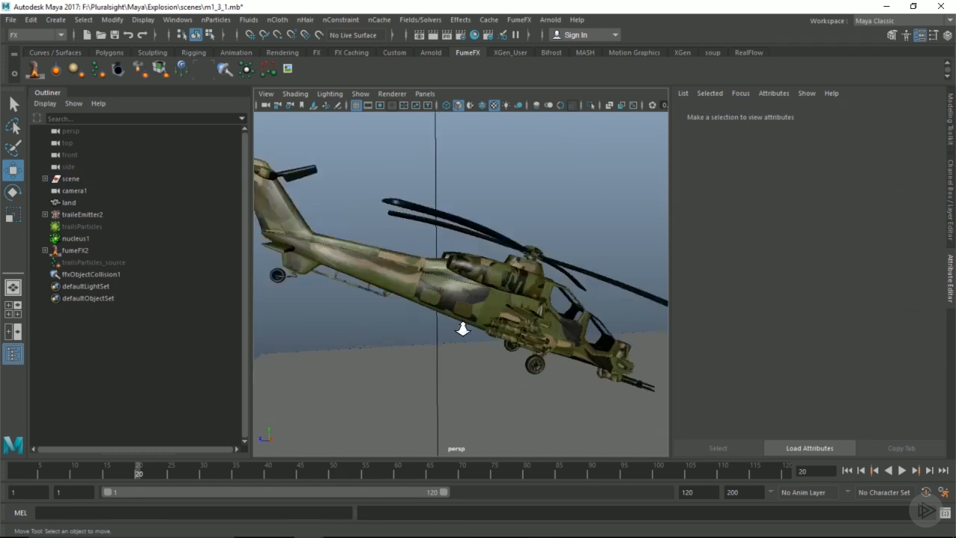
{"action": "left_click_drag", "start_coordinate": [473, 330], "coordinate": [345, 303], "text": "alt"}
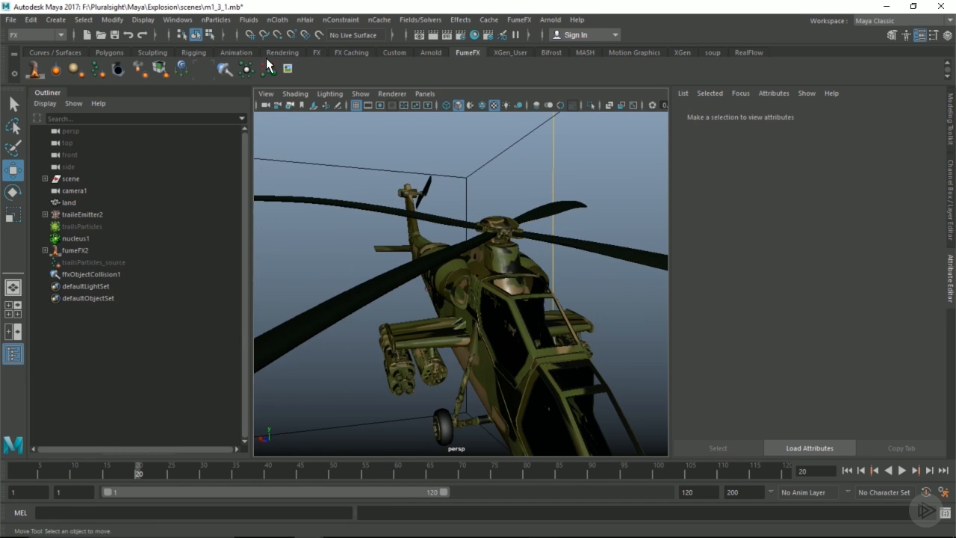
Step: Create a new nParticle emitter on the nucleus1 solver
{"action": "left_click", "coordinate": [218, 19]}
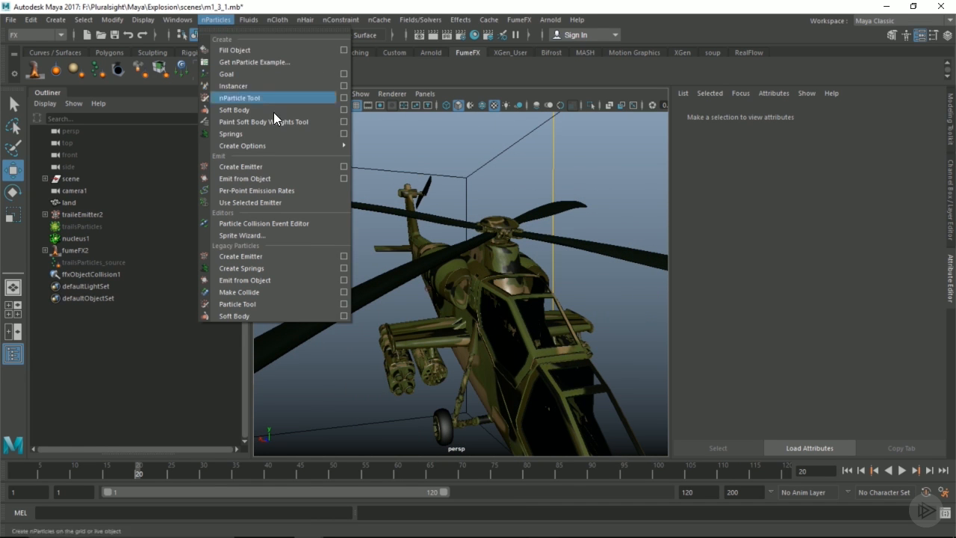
{"action": "left_click", "coordinate": [343, 167]}
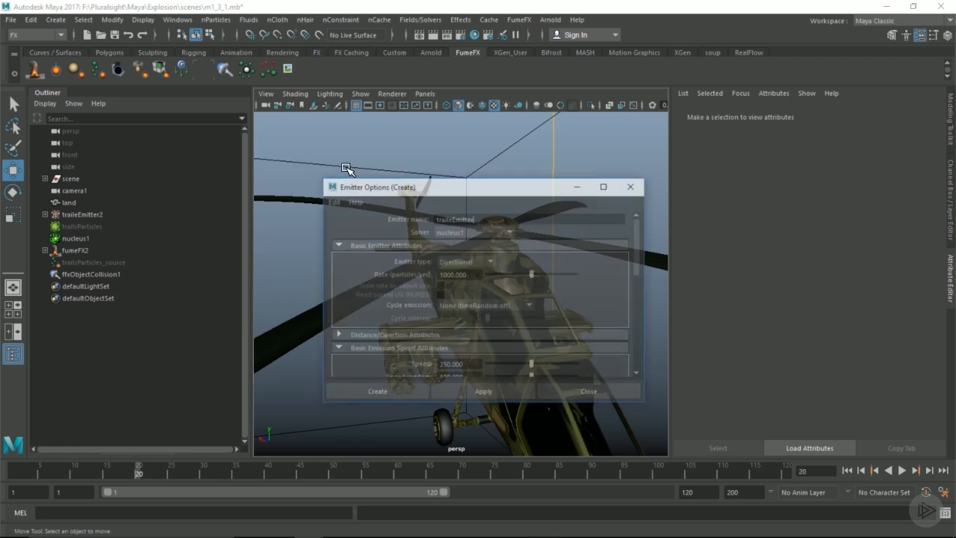
{"action": "left_click", "coordinate": [389, 393]}
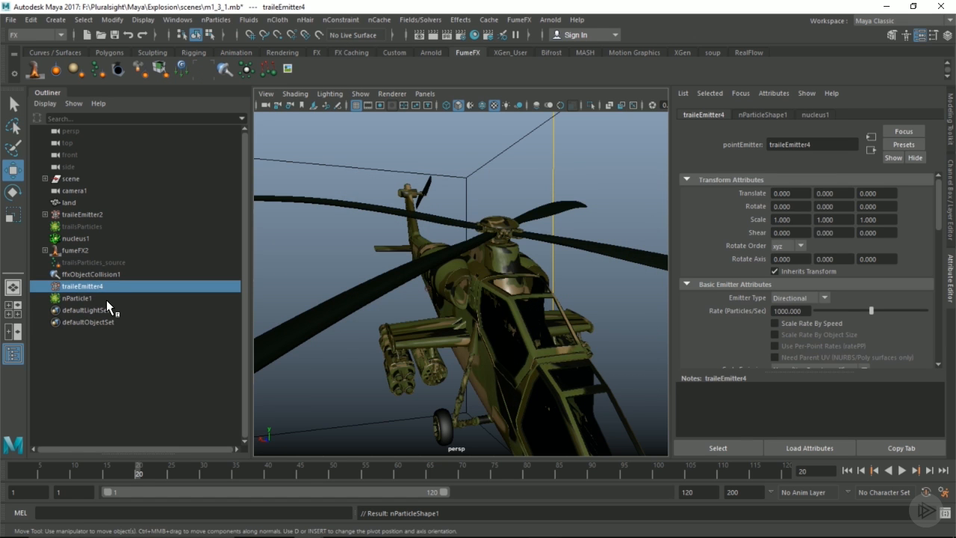
Step: Rename the new emitter explosionsEmitter and its nParticle object explosionsParticle
{"action": "double_click", "coordinate": [108, 288]}
{"action": "type", "text": "explo"}
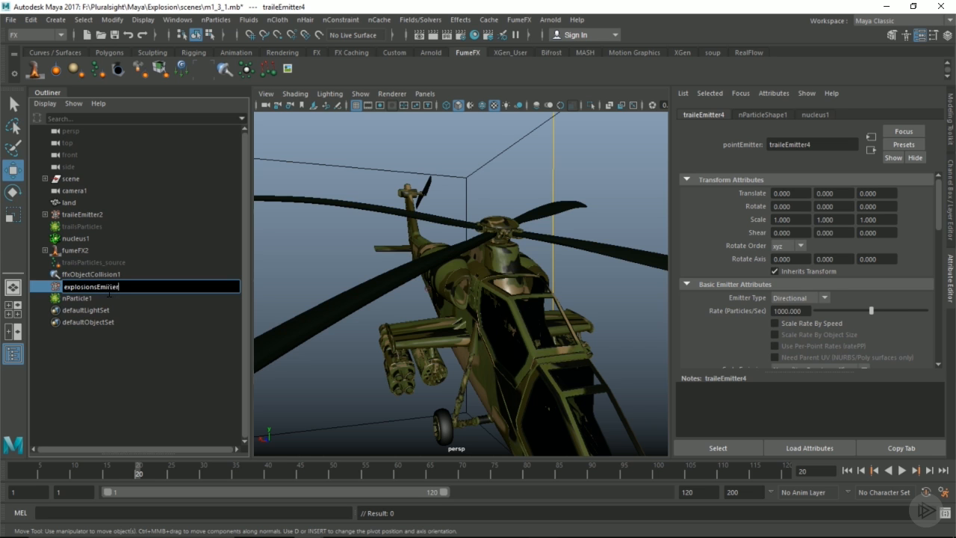
{"action": "type", "text": "sionsEmitter"}
{"action": "key", "text": "Return"}
{"action": "double_click", "coordinate": [90, 298]}
{"action": "type", "text": "explosionsPartic"}
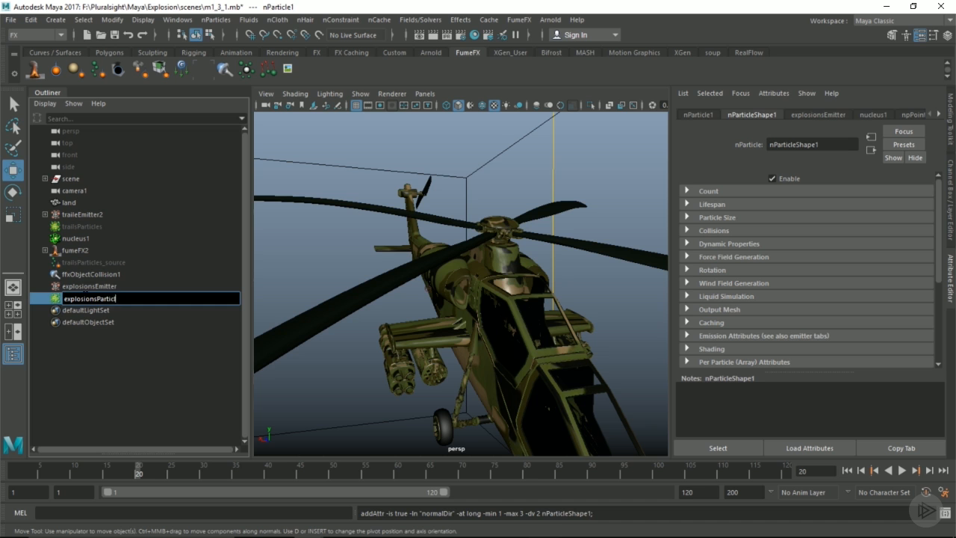
{"action": "type", "text": "le"}
{"action": "key", "text": "Return"}
Step: Move explosionsEmitter onto the side of the helicopter's fuselage, snapping it to a vertex of the body
{"action": "scroll", "coordinate": [291, 292], "scroll_direction": "down", "scroll_amount": 4}
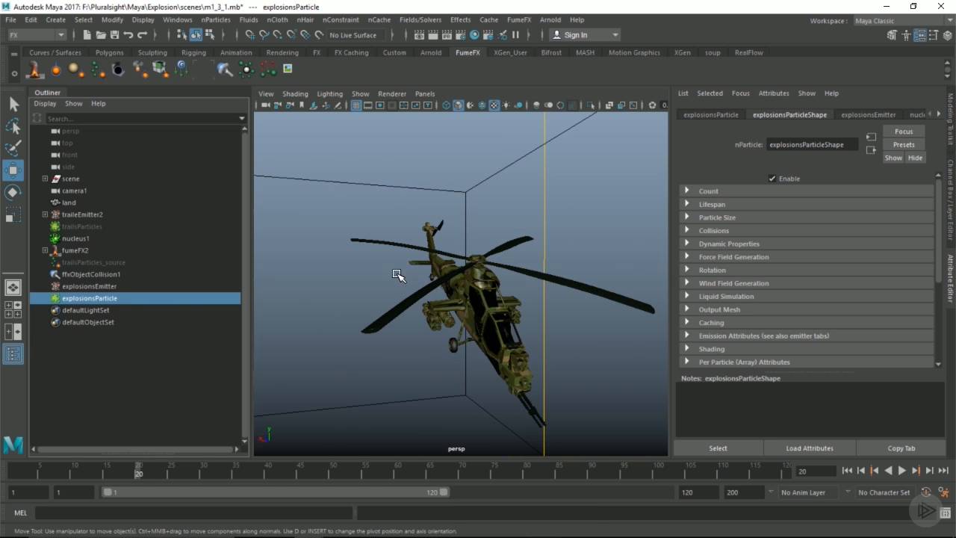
{"action": "left_click_drag", "start_coordinate": [444, 312], "coordinate": [545, 312], "text": "alt"}
{"action": "left_click", "coordinate": [115, 285]}
{"action": "left_click_drag", "start_coordinate": [449, 275], "coordinate": [510, 287], "text": "alt"}
{"action": "right_click_drag", "start_coordinate": [509, 286], "coordinate": [632, 306], "text": "alt"}
{"action": "middle_click_drag", "start_coordinate": [516, 318], "coordinate": [458, 290], "text": "alt"}
{"action": "mouse_move", "coordinate": [456, 286]}
{"action": "left_mouse_down", "text": "alt"}
{"action": "mouse_move", "coordinate": [421, 249]}
{"action": "mouse_move", "coordinate": [463, 282]}
{"action": "left_mouse_up", "text": "alt"}
{"action": "right_click_drag", "start_coordinate": [465, 285], "coordinate": [364, 308], "text": "alt"}
{"action": "key", "text": "v"}
{"action": "middle_click_drag", "start_coordinate": [487, 303], "coordinate": [438, 292]}
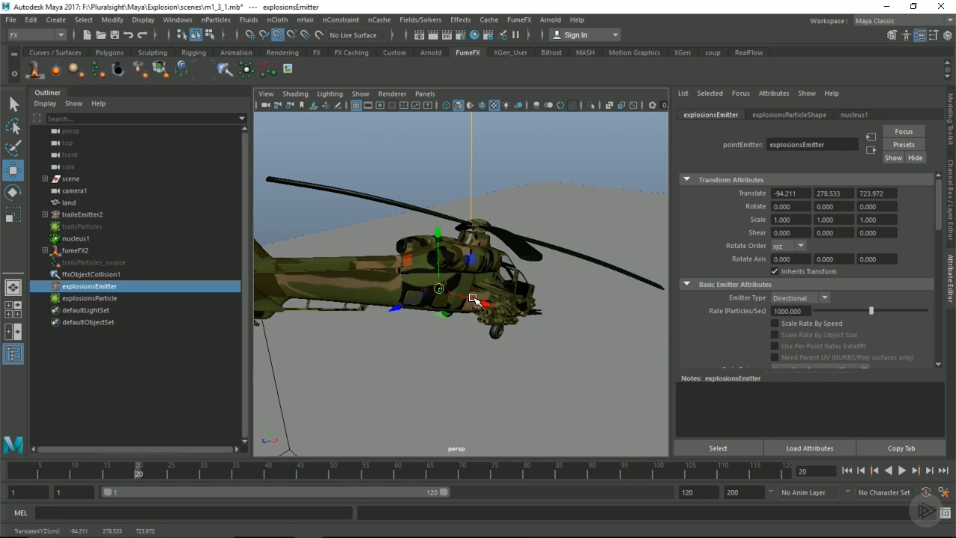
Step: Examine the placement of explosionsEmitter on the fuselage from several angles
{"action": "left_click_drag", "start_coordinate": [465, 299], "coordinate": [414, 293], "text": "alt"}
{"action": "right_click_drag", "start_coordinate": [416, 294], "coordinate": [531, 292], "text": "alt"}
{"action": "left_click_drag", "start_coordinate": [478, 290], "coordinate": [435, 298], "text": "alt"}
{"action": "middle_click_drag", "start_coordinate": [476, 288], "coordinate": [558, 271], "text": "alt"}
{"action": "right_click_drag", "start_coordinate": [478, 287], "coordinate": [523, 284], "text": "alt"}
{"action": "left_click_drag", "start_coordinate": [475, 287], "coordinate": [501, 270], "text": "alt"}
{"action": "middle_click_drag", "start_coordinate": [502, 271], "coordinate": [519, 311], "text": "alt"}
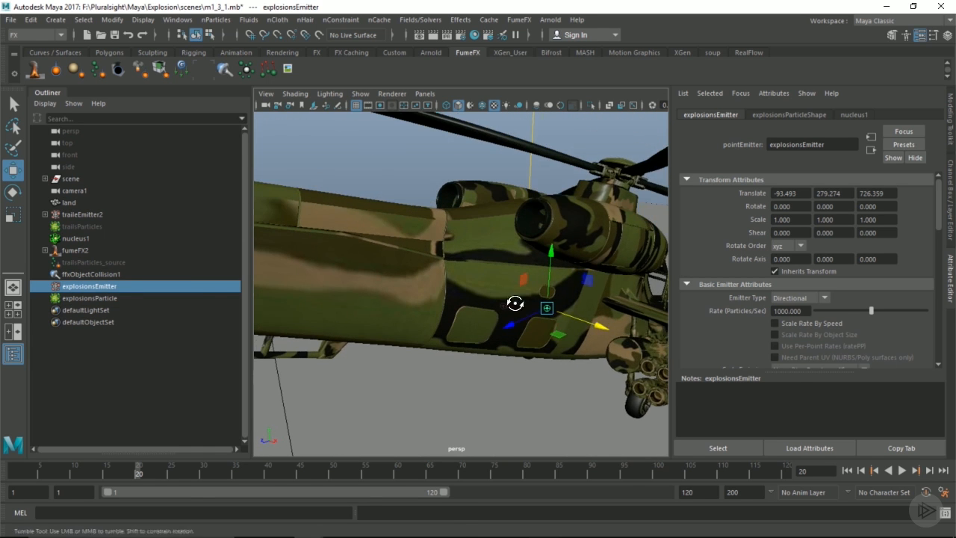
{"action": "left_click_drag", "start_coordinate": [515, 304], "coordinate": [476, 303], "text": "alt"}
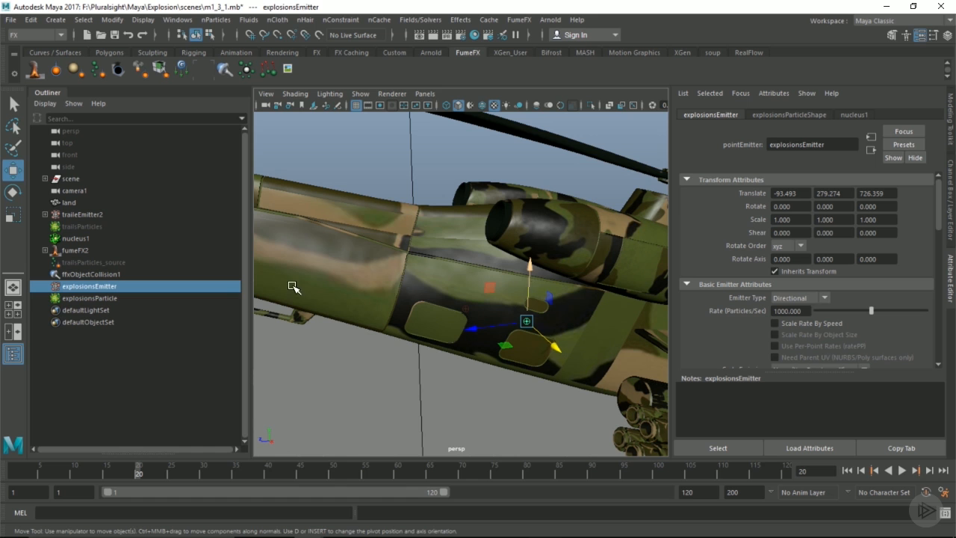
Step: At frame 12, set the emitter type of explosionsEmitter to Omni and its rate to 5000 particles per second
{"action": "scroll", "coordinate": [506, 278], "scroll_direction": "down", "scroll_amount": 3}
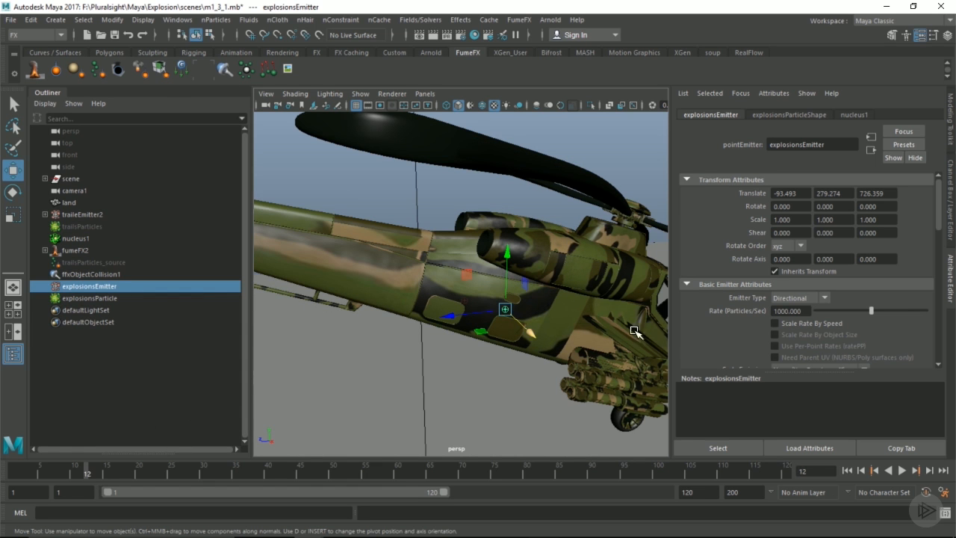
{"action": "left_click", "coordinate": [785, 298]}
{"action": "left_click", "coordinate": [784, 311]}
{"action": "left_click_drag", "start_coordinate": [809, 311], "coordinate": [706, 312]}
{"action": "type", "text": "5000"}
{"action": "key", "text": "Return"}
Step: Key the emission rate at 5000 on frame 12 and at 0 on frame 13
{"action": "right_click", "coordinate": [790, 313]}
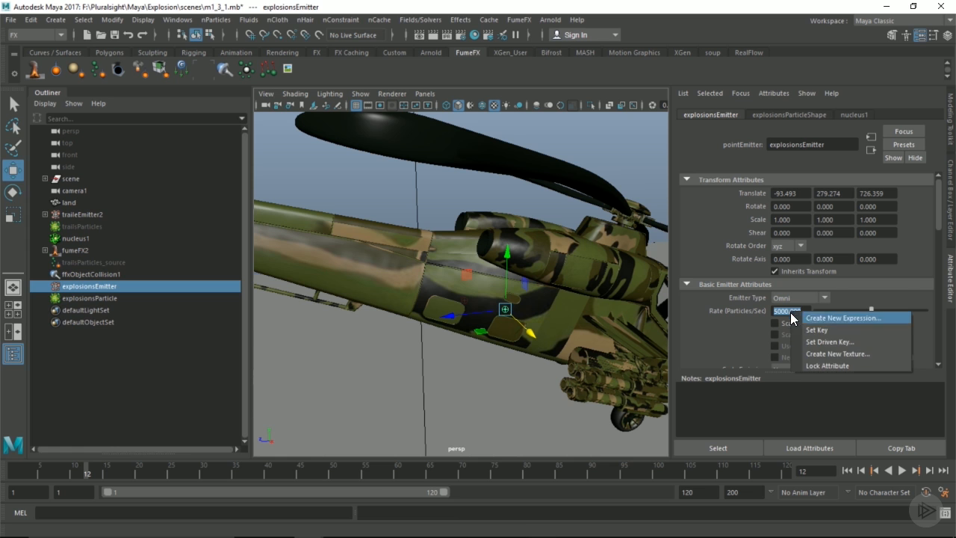
{"action": "left_click", "coordinate": [800, 326]}
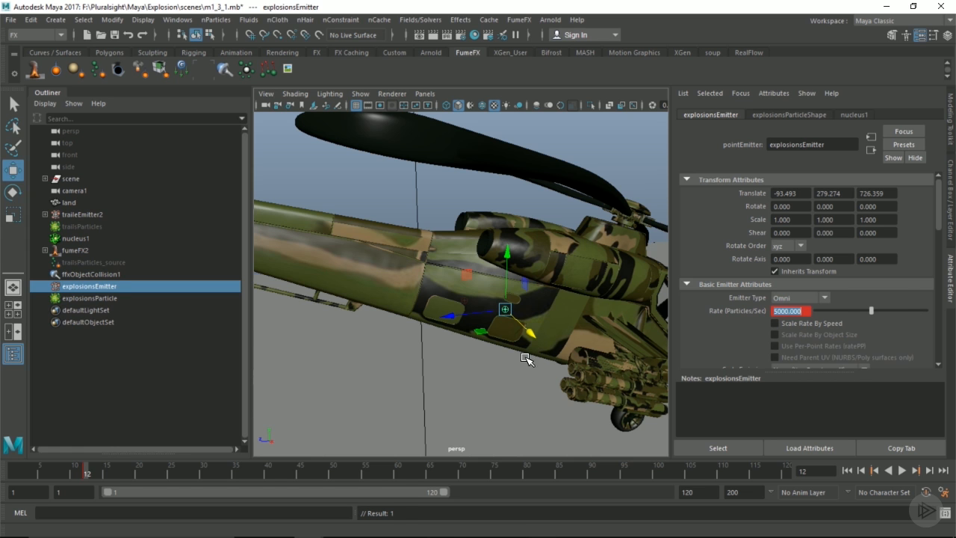
{"action": "left_click", "coordinate": [90, 473]}
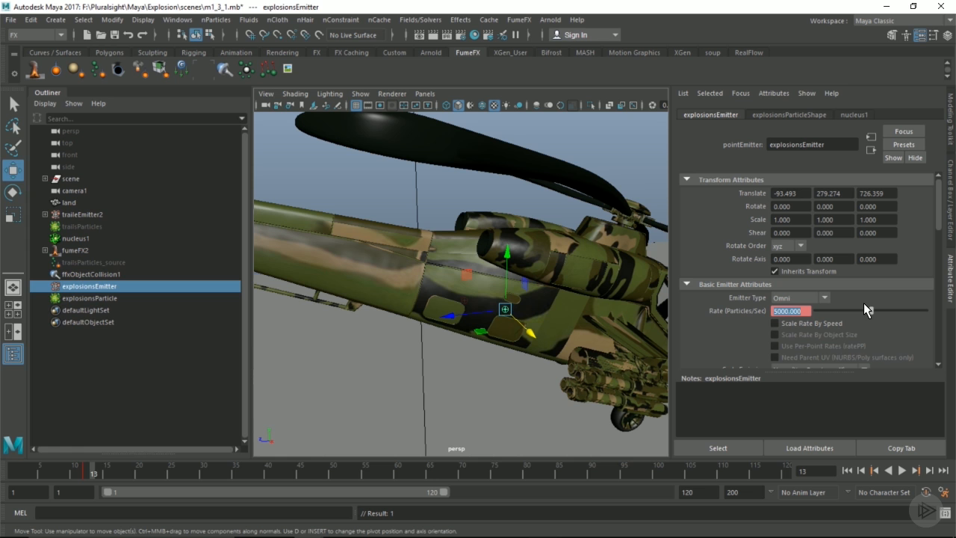
{"action": "right_click", "coordinate": [807, 310]}
{"action": "left_click", "coordinate": [811, 327]}
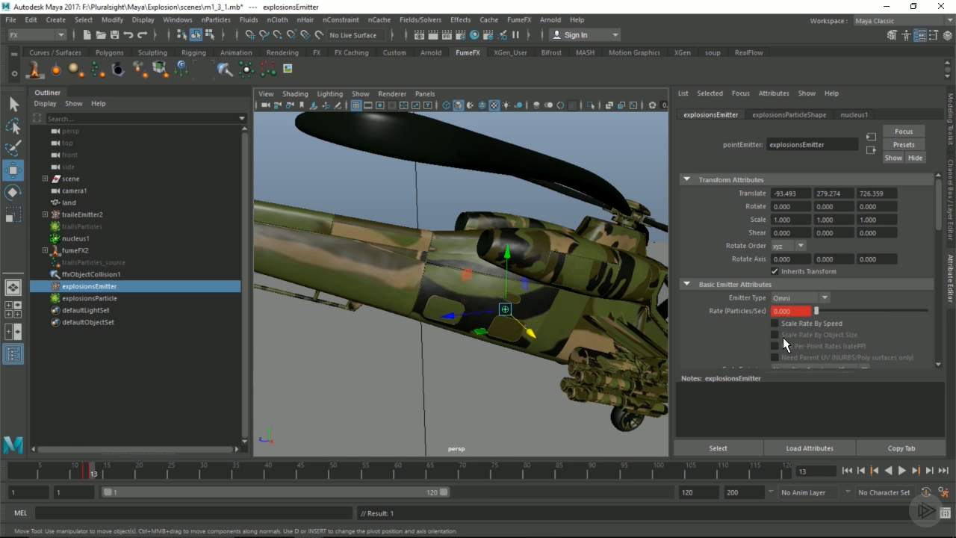
Step: Check the emission speed of traileEmitter2 for reference and set explosionsEmitter's Speed to 400 and Speed Random to 200
{"action": "scroll", "coordinate": [782, 337], "scroll_direction": "down", "scroll_amount": 2}
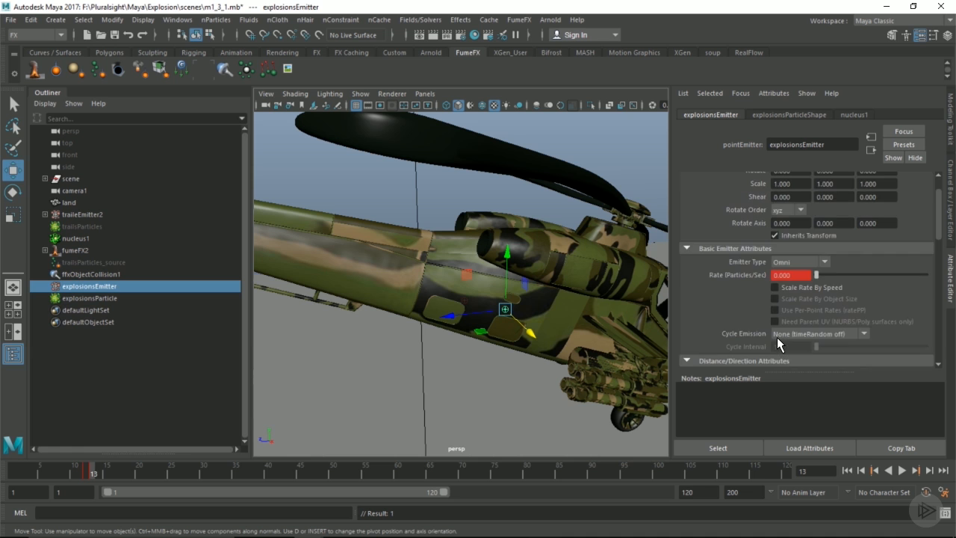
{"action": "scroll", "coordinate": [777, 337], "scroll_direction": "down", "scroll_amount": 1}
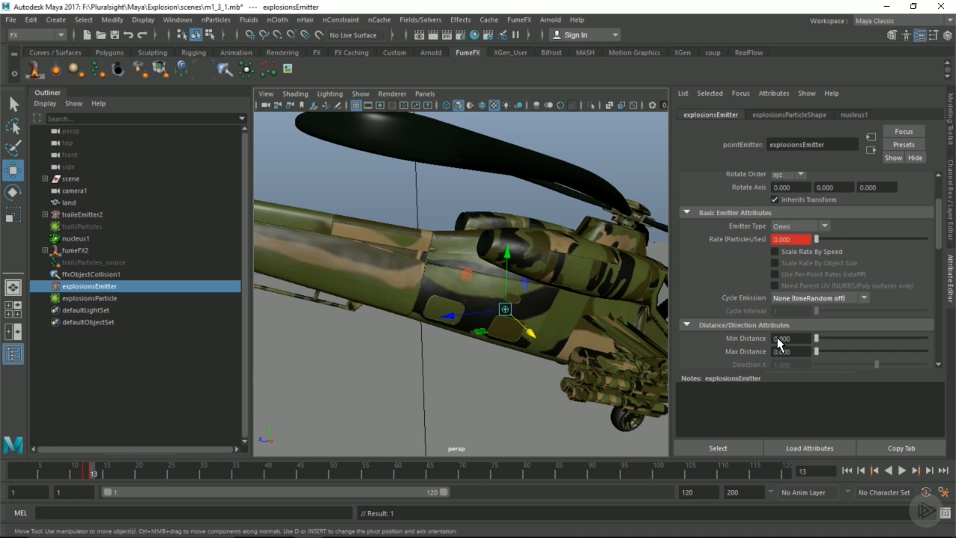
{"action": "scroll", "coordinate": [777, 344], "scroll_direction": "down", "scroll_amount": 1}
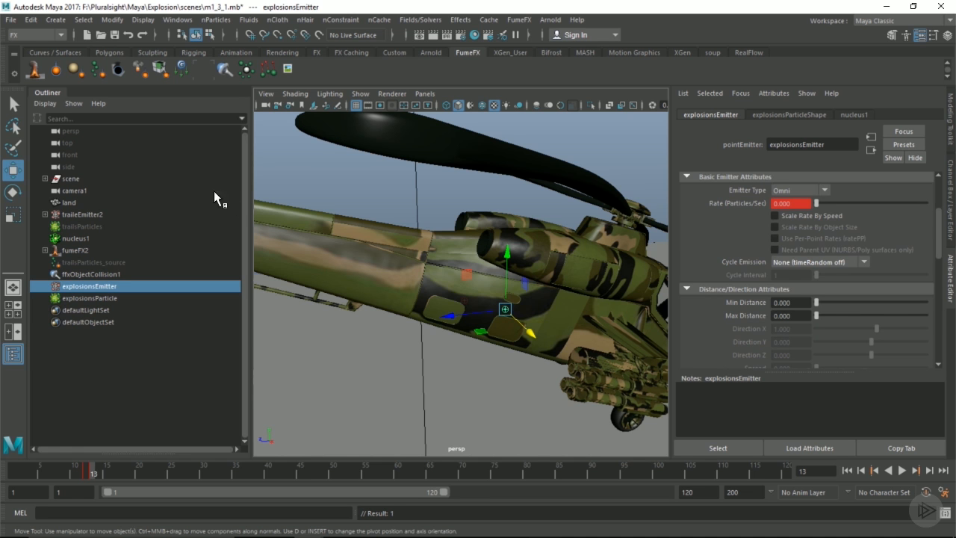
{"action": "left_click", "coordinate": [80, 214]}
{"action": "scroll", "coordinate": [780, 330], "scroll_direction": "down", "scroll_amount": 5}
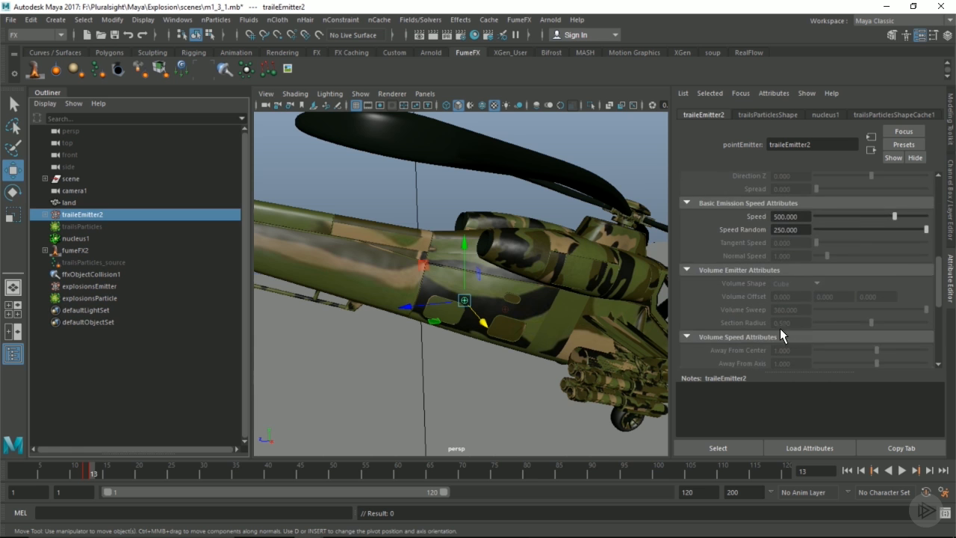
{"action": "left_click", "coordinate": [99, 285]}
{"action": "type", "text": "400"}
{"action": "key", "text": "Tab"}
{"action": "type", "text": "200"}
{"action": "key", "text": "Return"}
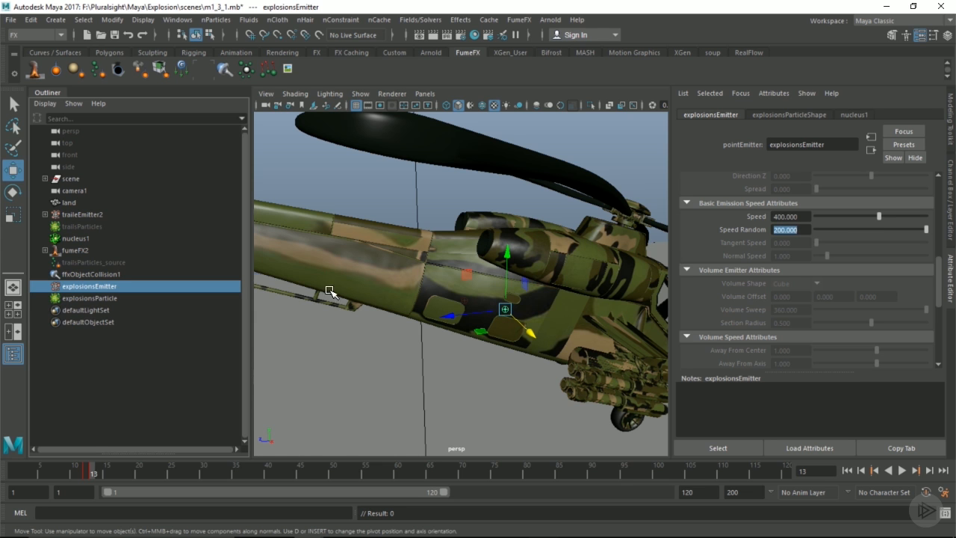
Step: Constrain explosionsEmitter to the helicopter body mesh so that it follows the helicopter's motion
{"action": "left_click_drag", "start_coordinate": [453, 316], "coordinate": [421, 320]}
{"action": "left_click_drag", "start_coordinate": [476, 257], "coordinate": [576, 275]}
{"action": "left_click", "coordinate": [473, 281]}
{"action": "left_click", "coordinate": [90, 297]}
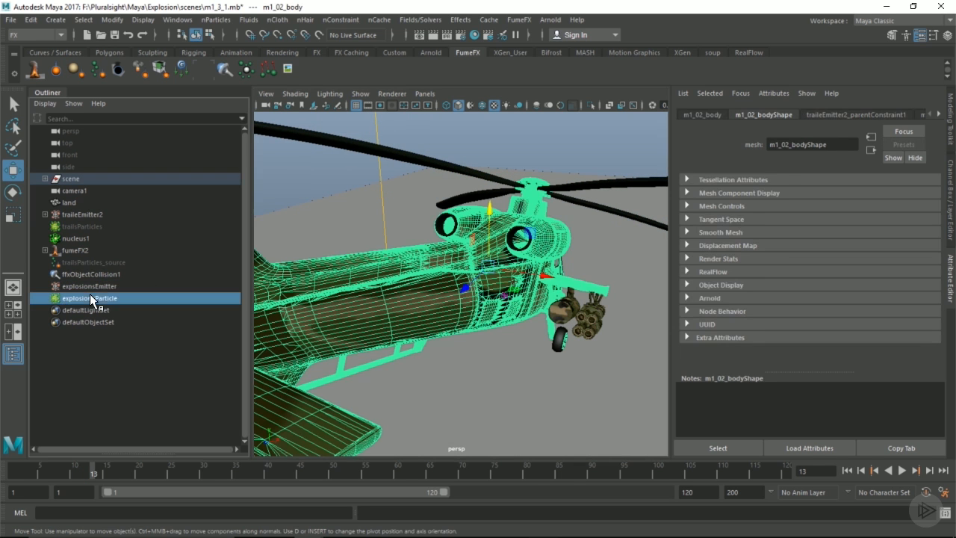
{"action": "left_click", "coordinate": [408, 306]}
{"action": "left_click", "coordinate": [114, 287], "text": "ctrl"}
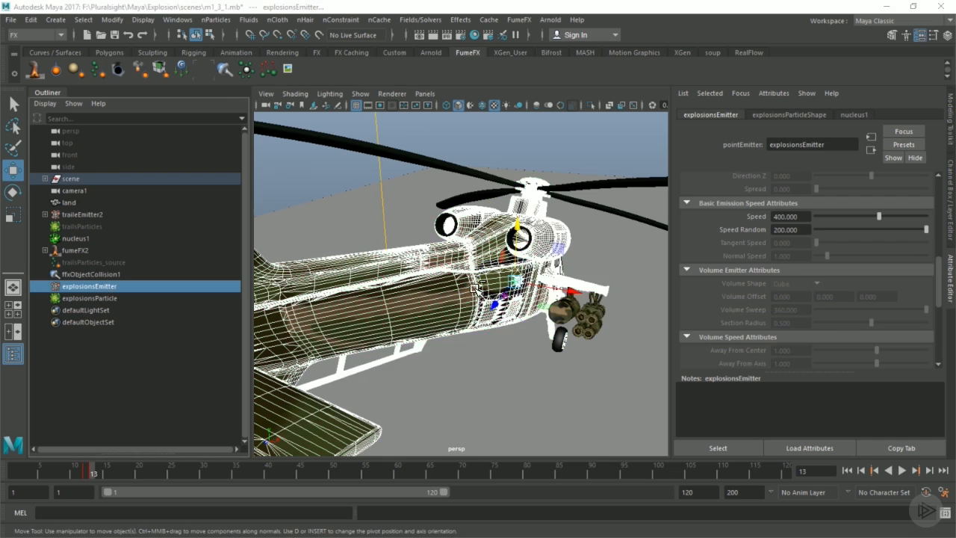
{"action": "key", "text": "space"}
{"action": "left_click", "coordinate": [501, 333]}
{"action": "left_click", "coordinate": [513, 140]}
{"action": "left_click_drag", "start_coordinate": [551, 251], "coordinate": [434, 240], "text": "alt"}
Step: Set explosionsParticle's lifespan mode to Random range, with Lifespan 0.06 and Lifespan Random 0.01
{"action": "left_click", "coordinate": [74, 298]}
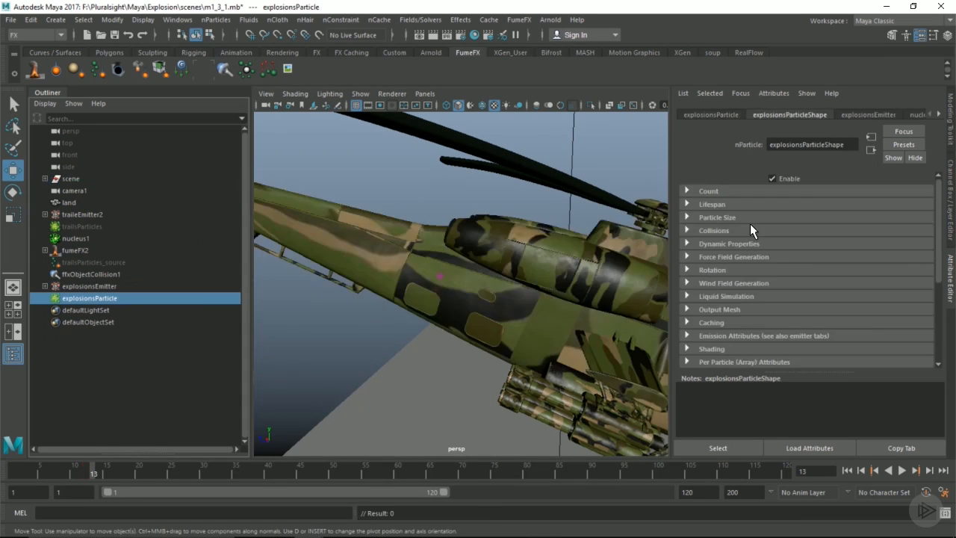
{"action": "left_click", "coordinate": [732, 203]}
{"action": "left_click", "coordinate": [819, 219]}
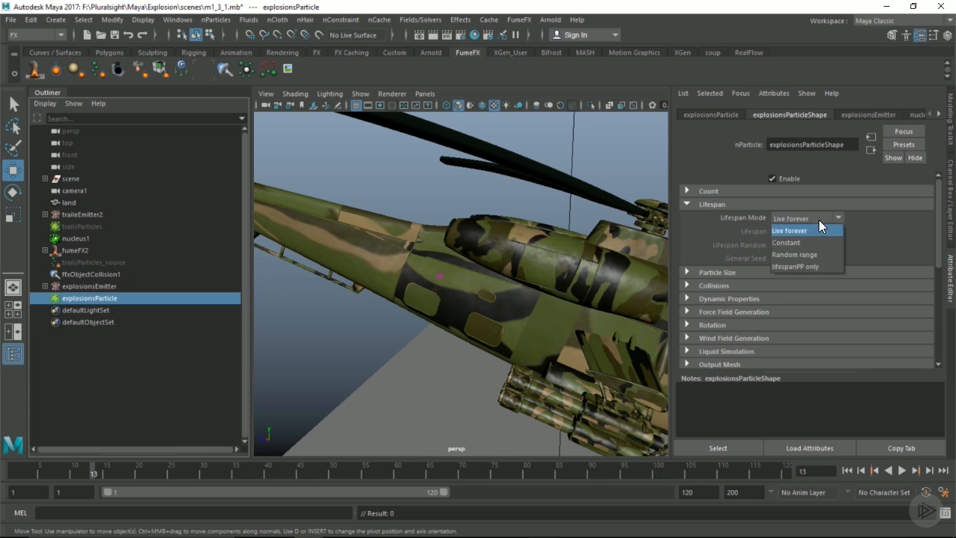
{"action": "left_click", "coordinate": [805, 255]}
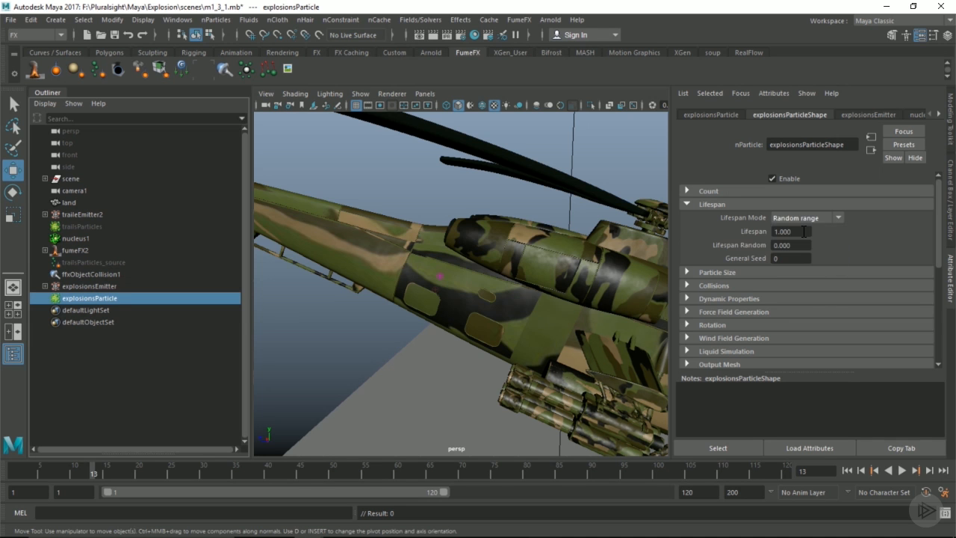
{"action": "left_click", "coordinate": [798, 231]}
{"action": "type", "text": ".06"}
{"action": "key", "text": "Tab"}
{"action": "type", "text": ".01"}
{"action": "key", "text": "Return"}
Step: Look through camera1 and play the simulation to check the explosion particles on the helicopter
{"action": "mouse_move", "coordinate": [505, 257]}
{"action": "left_mouse_down", "text": "alt"}
{"action": "mouse_move", "coordinate": [454, 257]}
{"action": "mouse_move", "coordinate": [496, 261]}
{"action": "left_mouse_up", "text": "alt"}
{"action": "right_click_drag", "start_coordinate": [496, 261], "coordinate": [452, 266], "text": "alt"}
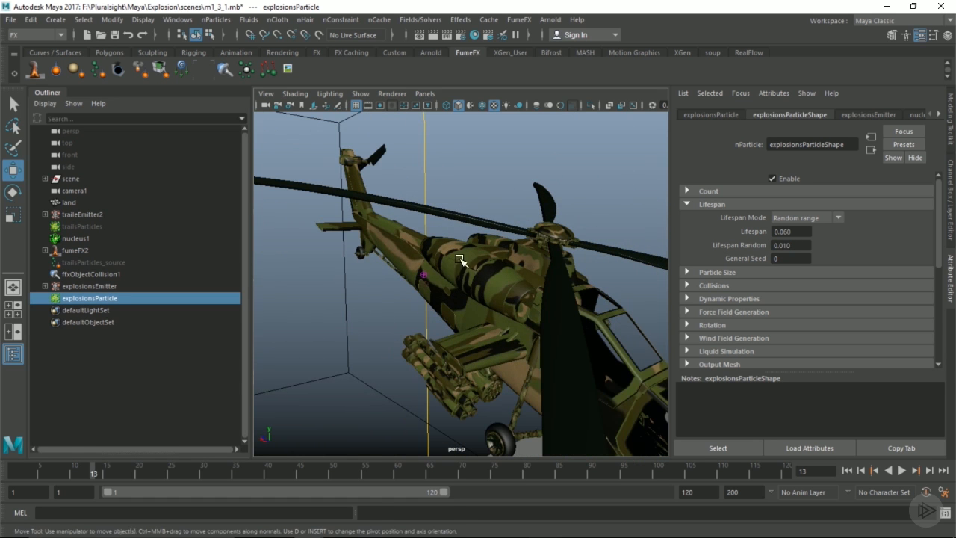
{"action": "left_click", "coordinate": [426, 94]}
{"action": "left_click", "coordinate": [534, 105]}
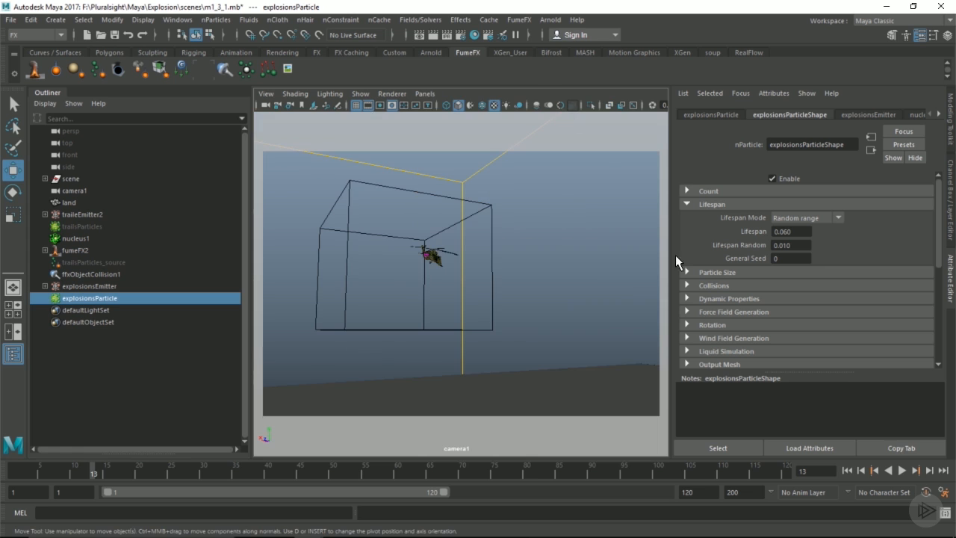
{"action": "left_click", "coordinate": [889, 471]}
{"action": "left_click", "coordinate": [906, 468]}
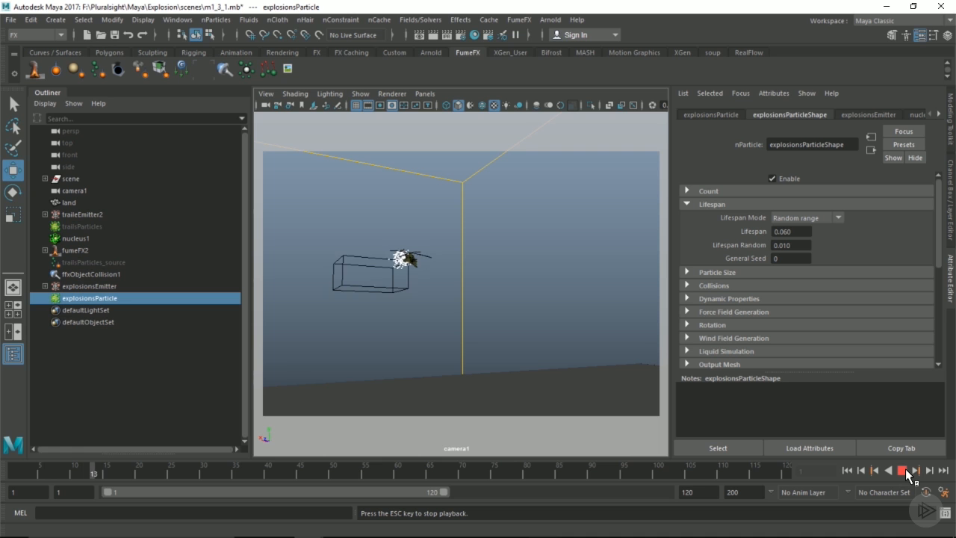
{"action": "left_click", "coordinate": [906, 468]}
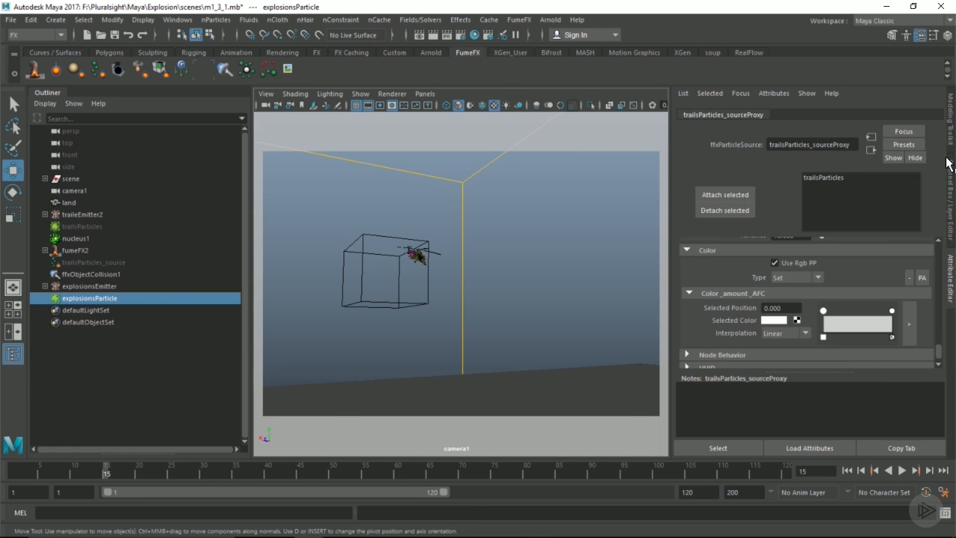
Step: Set explosionsParticle's Inherit Factor to 1 and replay the simulation from the first frame
{"action": "left_click", "coordinate": [952, 148]}
{"action": "left_click", "coordinate": [952, 178]}
{"action": "double_click", "coordinate": [912, 335]}
{"action": "type", "text": "1"}
{"action": "left_click", "coordinate": [848, 470]}
{"action": "left_click", "coordinate": [902, 470]}
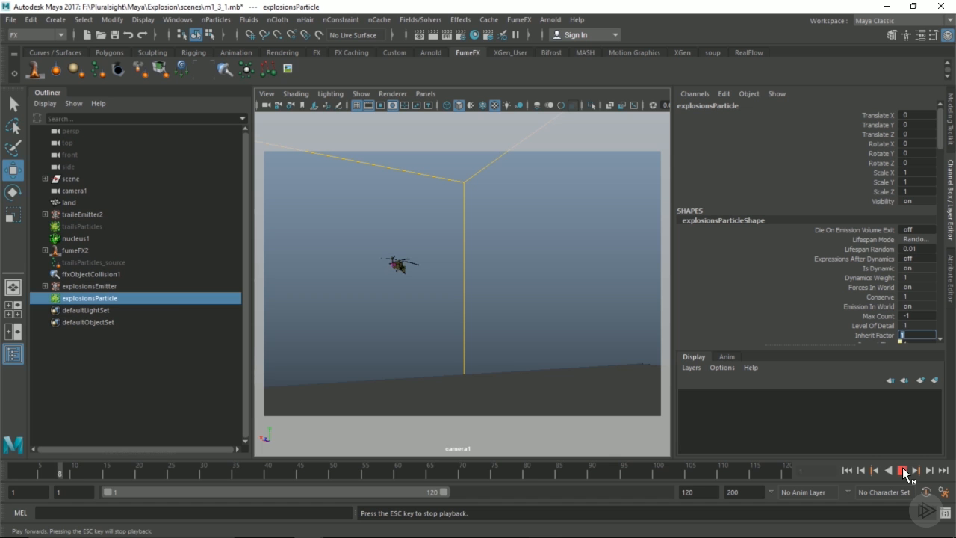
Step: Stop the playback and set the explosionsParticle nParticle's Radius to about 1.538 in its Particle Size attributes
{"action": "key", "text": "Escape"}
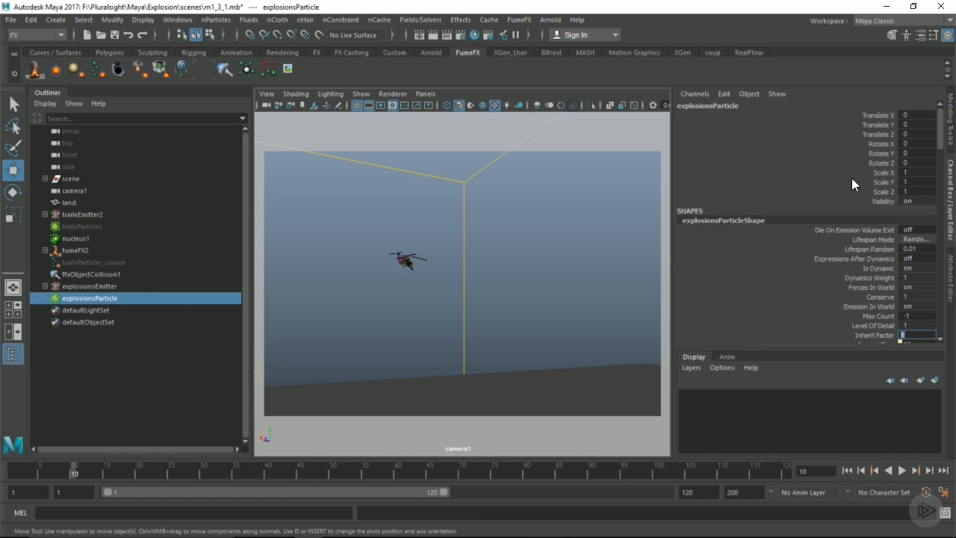
{"action": "left_click", "coordinate": [951, 275]}
{"action": "scroll", "coordinate": [740, 293], "scroll_direction": "down", "scroll_amount": 6}
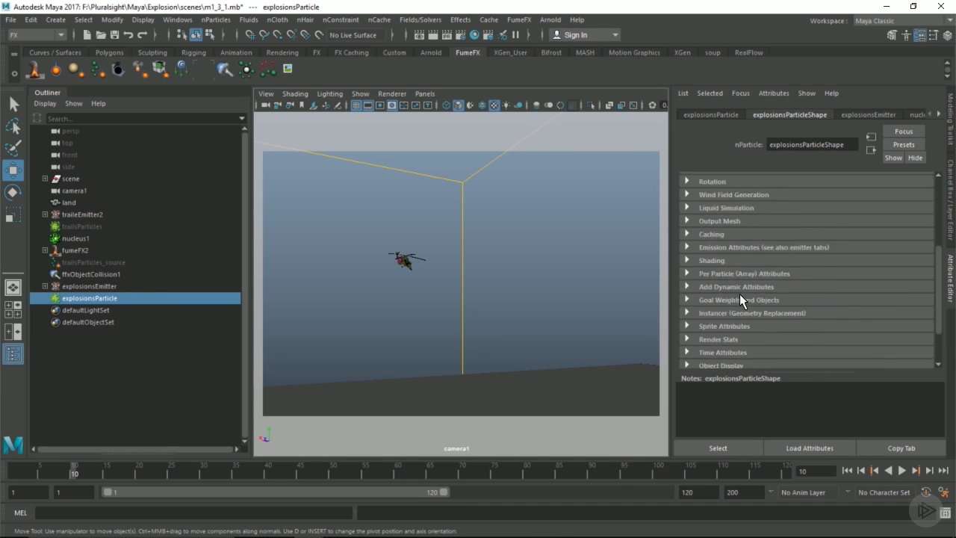
{"action": "scroll", "coordinate": [724, 342], "scroll_direction": "down", "scroll_amount": 1}
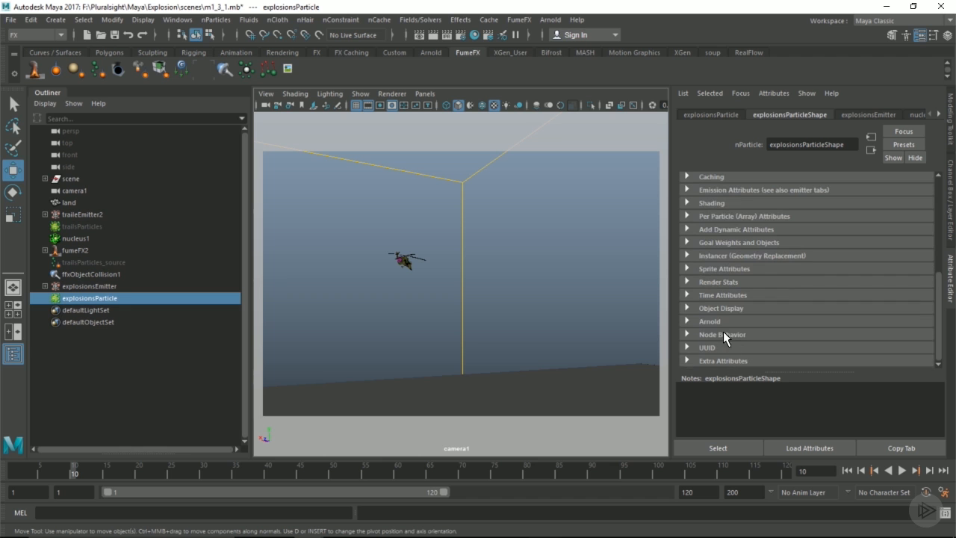
{"action": "left_click", "coordinate": [725, 204]}
{"action": "left_click", "coordinate": [787, 217]}
{"action": "left_click", "coordinate": [798, 272]}
{"action": "scroll", "coordinate": [761, 262], "scroll_direction": "up", "scroll_amount": 10}
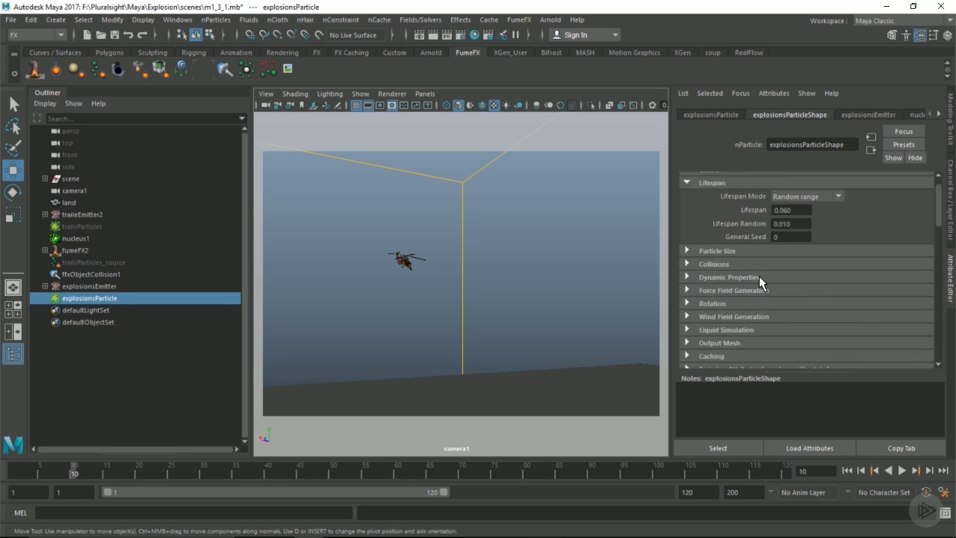
{"action": "left_click", "coordinate": [739, 273]}
{"action": "left_click_drag", "start_coordinate": [819, 283], "coordinate": [822, 284]}
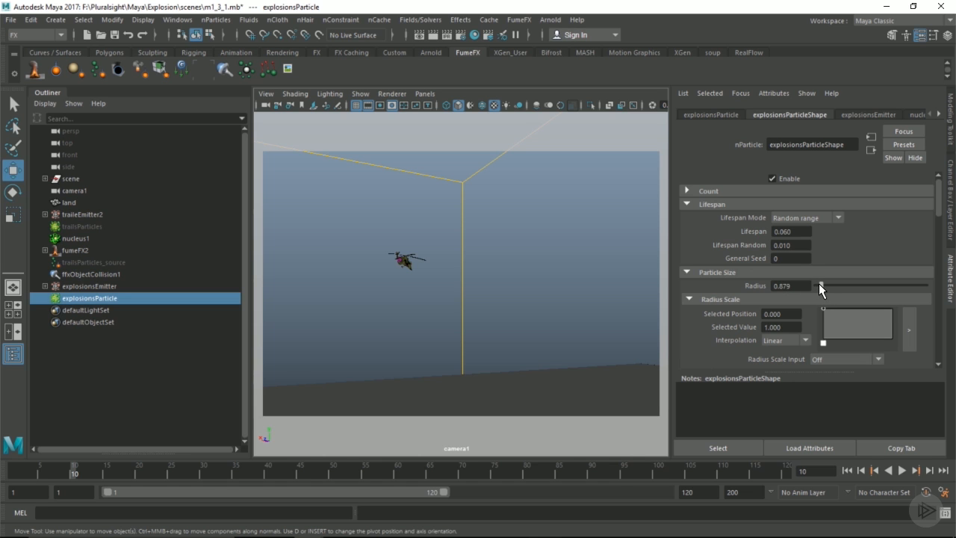
{"action": "left_click_drag", "start_coordinate": [819, 283], "coordinate": [825, 286]}
Step: Set explosionsParticle's Radius Scale Input to Randomized ID and Radius Scale Randomize to about 0.115
{"action": "scroll", "coordinate": [837, 351], "scroll_direction": "down", "scroll_amount": 2}
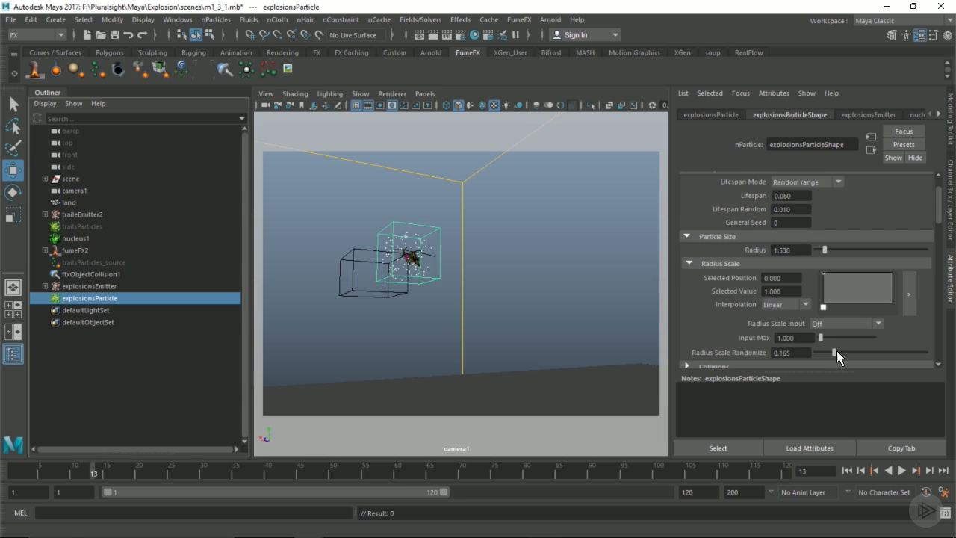
{"action": "left_click", "coordinate": [839, 325]}
{"action": "left_click", "coordinate": [828, 398]}
{"action": "left_click_drag", "start_coordinate": [822, 349], "coordinate": [829, 352]}
Step: Switch to the perspective view and examine the particles around the helicopter up close
{"action": "key", "text": "space"}
{"action": "left_click", "coordinate": [368, 270]}
{"action": "key", "text": "space"}
{"action": "left_click_drag", "start_coordinate": [368, 270], "coordinate": [369, 233]}
{"action": "middle_click_drag", "start_coordinate": [406, 247], "coordinate": [449, 279], "text": "alt"}
{"action": "right_click_drag", "start_coordinate": [448, 280], "coordinate": [411, 280], "text": "alt"}
{"action": "left_click_drag", "start_coordinate": [410, 280], "coordinate": [556, 324], "text": "alt"}
{"action": "right_click_drag", "start_coordinate": [555, 324], "coordinate": [489, 321], "text": "alt"}
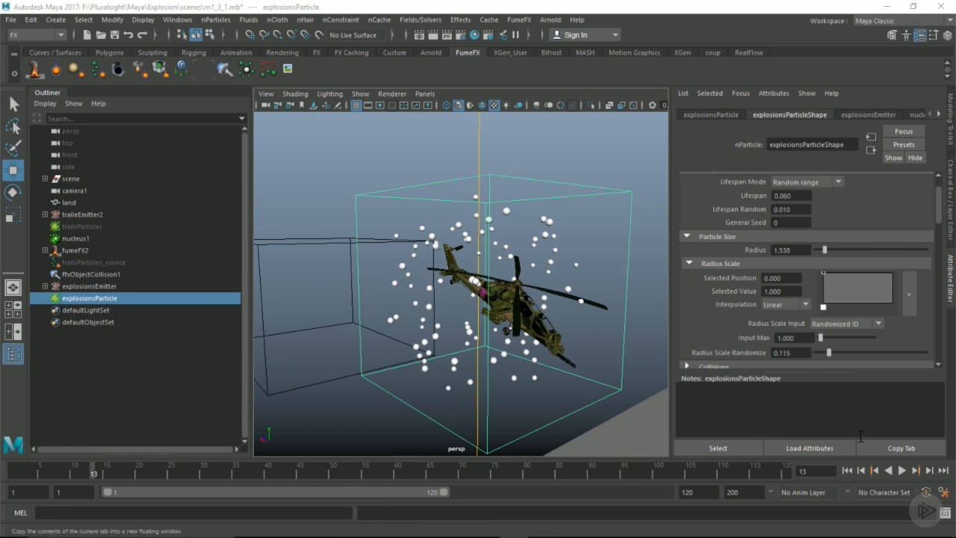
Step: Add a dark brown colour point at about position 0.496 on explosionsParticle's shading Color ramp
{"action": "scroll", "coordinate": [813, 336], "scroll_direction": "down", "scroll_amount": 8}
{"action": "scroll", "coordinate": [810, 338], "scroll_direction": "down", "scroll_amount": 1}
{"action": "left_click", "coordinate": [782, 305]}
{"action": "left_click_drag", "start_coordinate": [895, 303], "coordinate": [898, 294]}
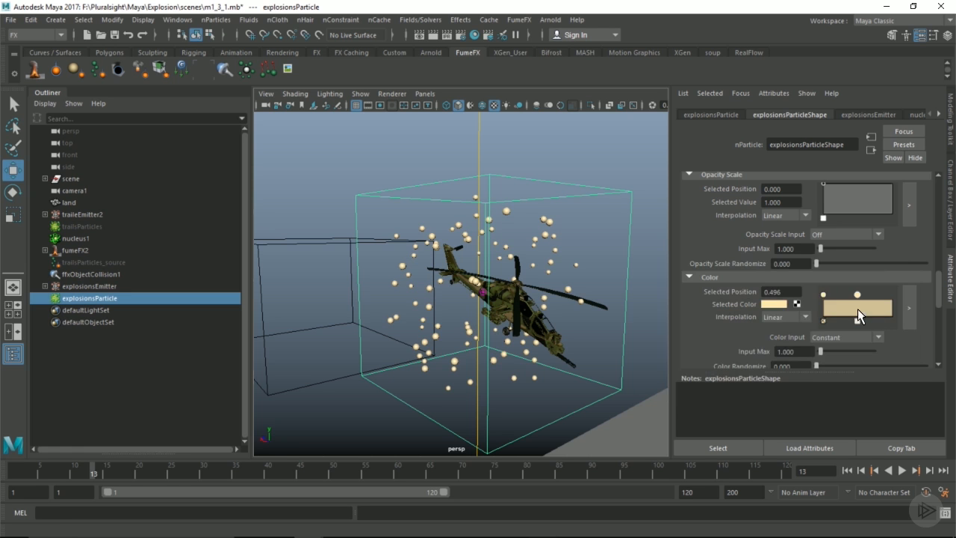
{"action": "left_click", "coordinate": [770, 303]}
{"action": "left_click", "coordinate": [722, 363]}
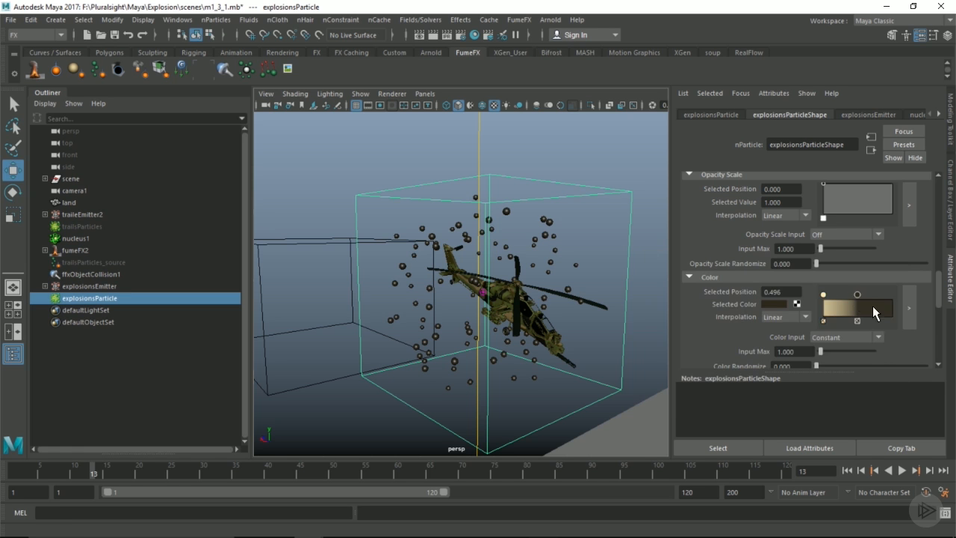
Step: Make the Color ramp's start point grey and add a near-black colour point at its far end
{"action": "left_click", "coordinate": [824, 296]}
{"action": "left_click", "coordinate": [768, 305]}
{"action": "mouse_move", "coordinate": [707, 377]}
{"action": "left_mouse_down"}
{"action": "mouse_move", "coordinate": [746, 387]}
{"action": "mouse_move", "coordinate": [720, 388]}
{"action": "left_mouse_up"}
{"action": "left_click", "coordinate": [892, 307]}
{"action": "left_click", "coordinate": [777, 304]}
{"action": "left_click", "coordinate": [706, 404]}
Step: Adjust the Color ramp's middle point to a dark grey-brown, with Color Input set to Randomized ID and Color Randomize to 1
{"action": "left_click", "coordinate": [858, 294]}
{"action": "left_click", "coordinate": [773, 305]}
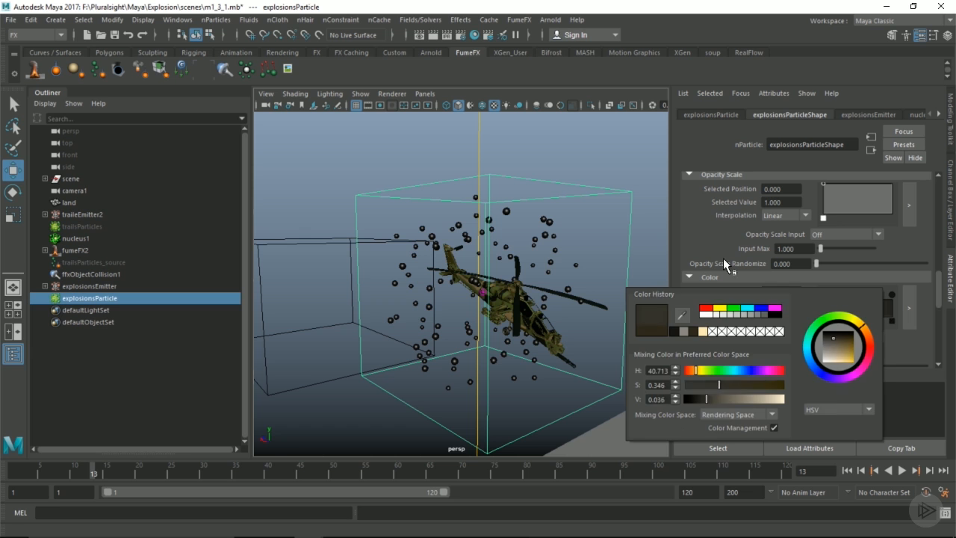
{"action": "left_click", "coordinate": [837, 337]}
{"action": "left_click", "coordinate": [835, 337]}
{"action": "left_click", "coordinate": [836, 335]}
{"action": "left_click", "coordinate": [828, 422]}
{"action": "scroll", "coordinate": [838, 288], "scroll_direction": "down", "scroll_amount": 2}
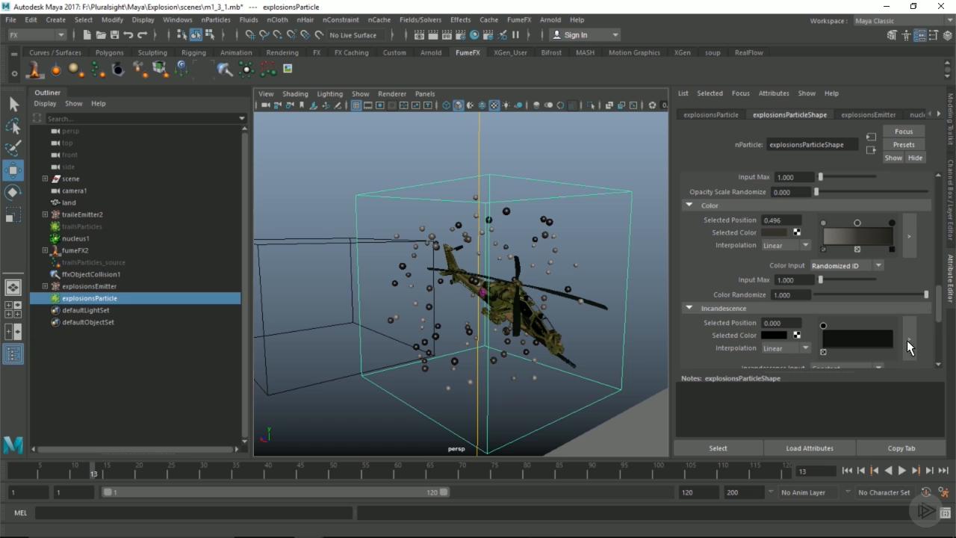
Step: Replay the simulation from the first frame to check the randomized particle sizes and colours, stopping at about frame 15
{"action": "left_click", "coordinate": [847, 471]}
{"action": "left_click", "coordinate": [901, 470]}
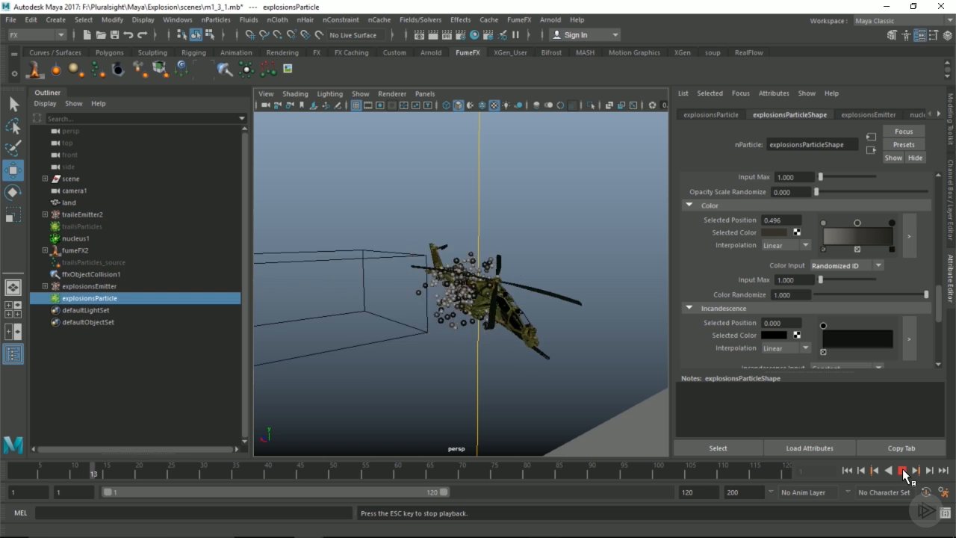
{"action": "left_click", "coordinate": [902, 471]}
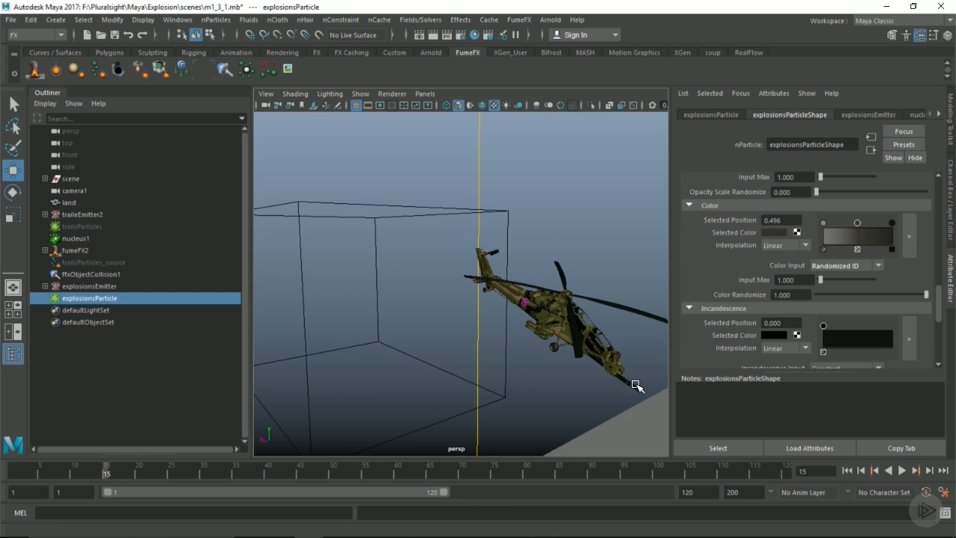
Step: Hide the fumeFX2 container and reselect explosionsParticle
{"action": "left_click", "coordinate": [120, 251]}
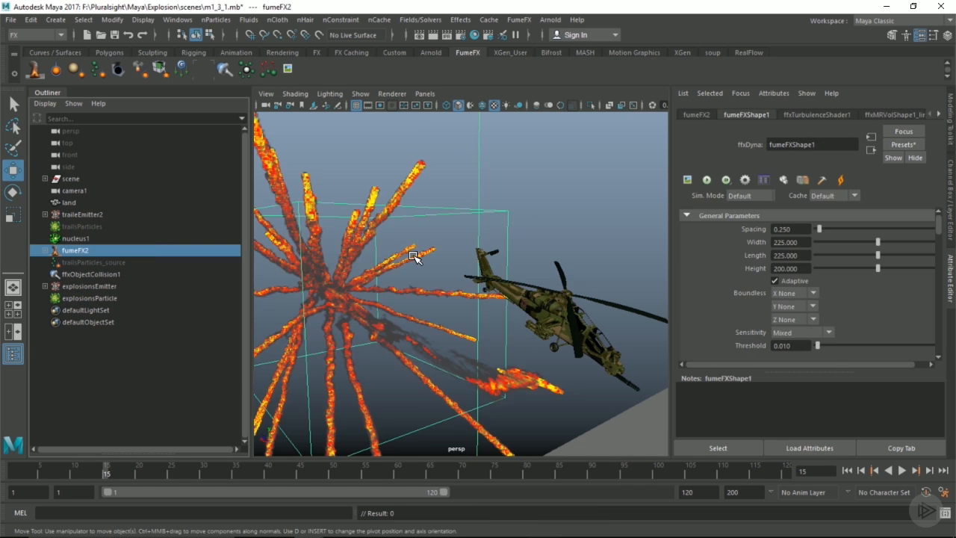
{"action": "key", "text": "ctrl+h"}
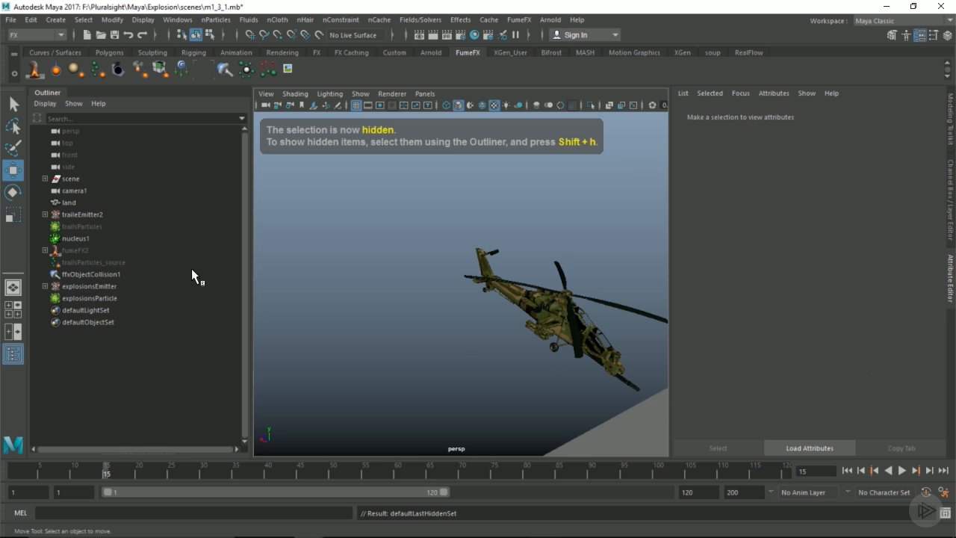
{"action": "left_click", "coordinate": [89, 298]}
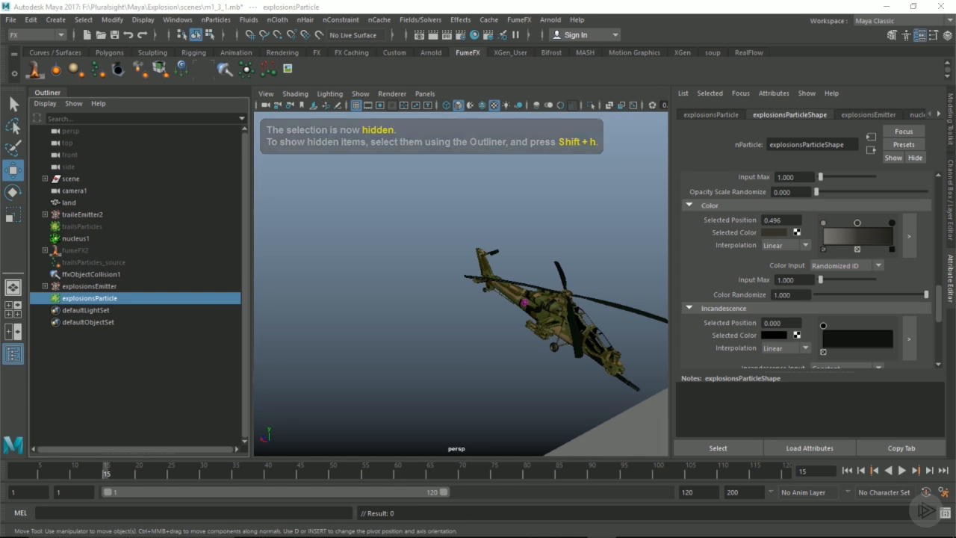
Step: Replay the simulation with the fumeFX2 container hidden and return to the first frame
{"action": "left_click", "coordinate": [847, 470]}
{"action": "left_click", "coordinate": [902, 470]}
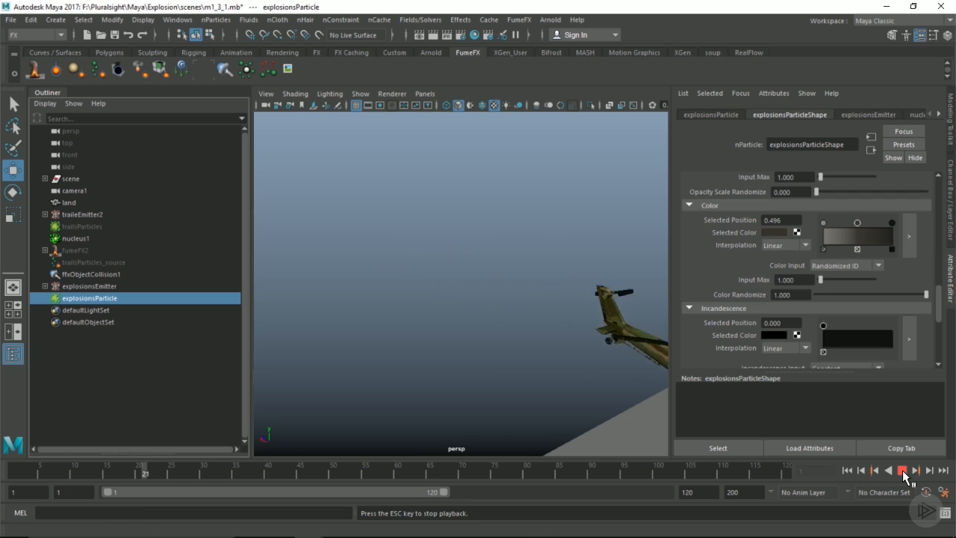
{"action": "left_click", "coordinate": [903, 470]}
{"action": "left_click", "coordinate": [848, 470]}
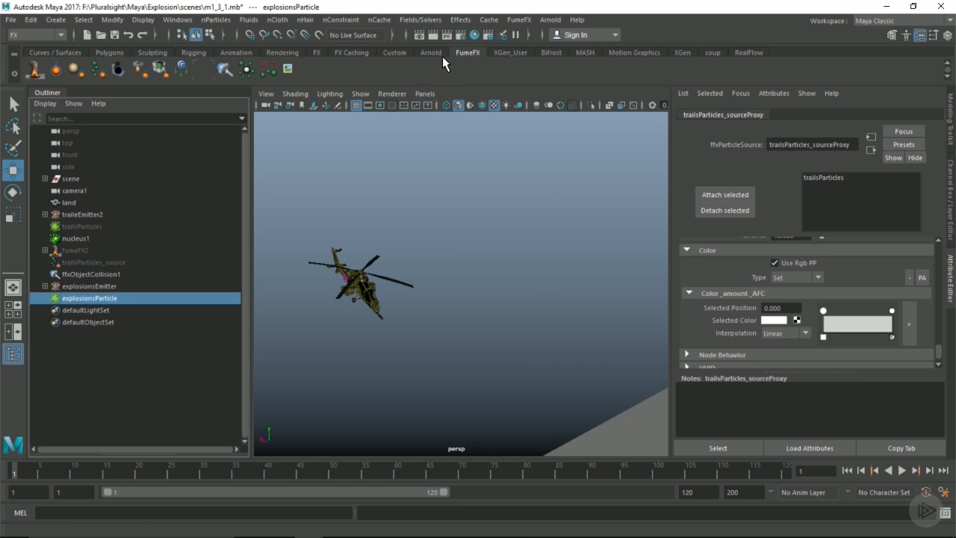
Step: Create an nCache for explosionsParticle as one mcx file over the Time Slider range, evaluating every 0.5 frames
{"action": "left_click", "coordinate": [388, 22]}
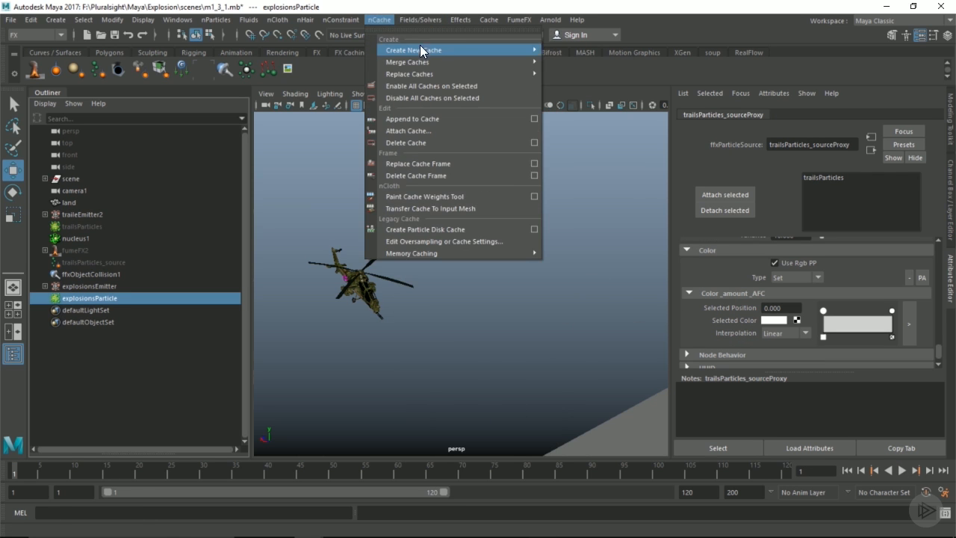
{"action": "mouse_move", "coordinate": [420, 50]}
{"action": "left_click", "coordinate": [625, 60]}
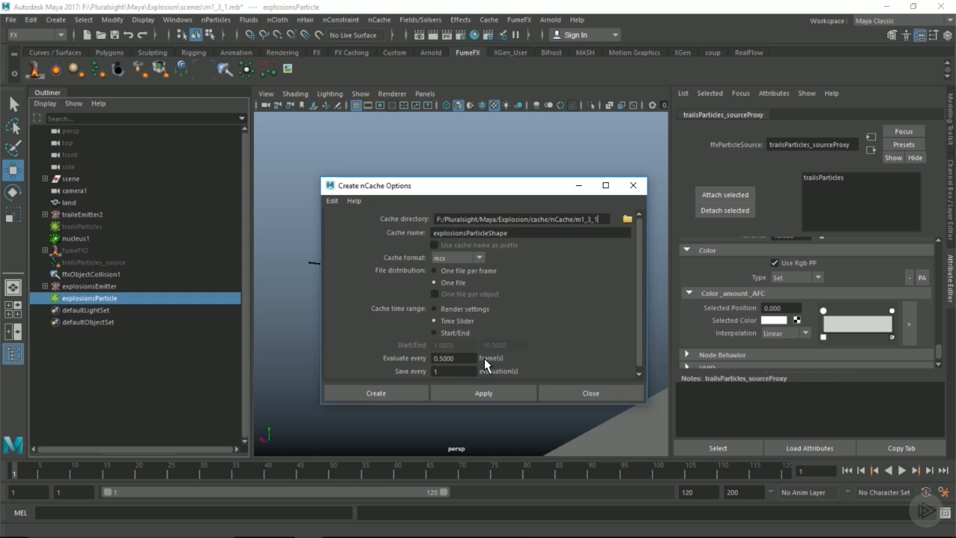
{"action": "left_click", "coordinate": [410, 390]}
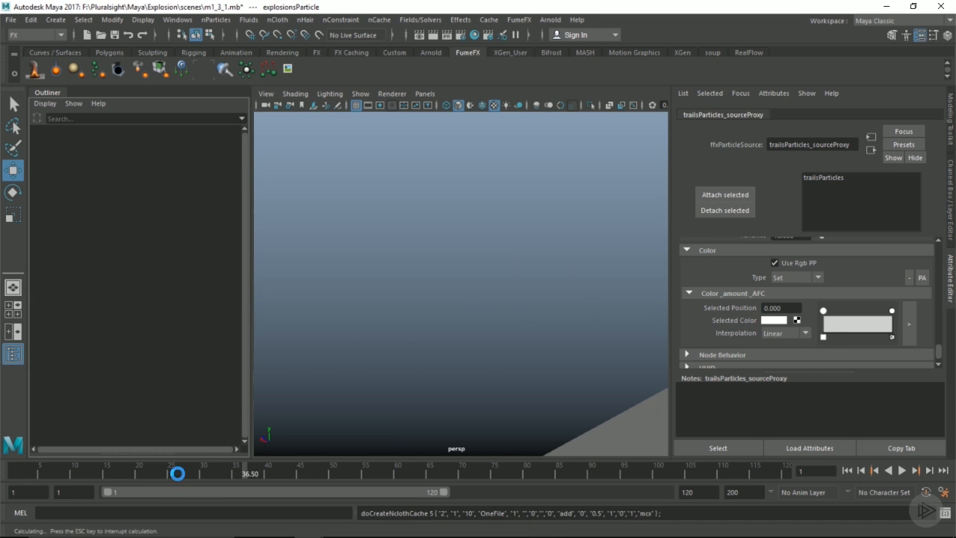
Step: Scrub the timeline to about frame 14 and inspect the cached explosion particles around the helicopter
{"action": "mouse_move", "coordinate": [210, 464]}
{"action": "left_mouse_down"}
{"action": "mouse_move", "coordinate": [62, 463]}
{"action": "mouse_move", "coordinate": [100, 463]}
{"action": "left_mouse_up"}
{"action": "scroll", "coordinate": [538, 282], "scroll_direction": "down", "scroll_amount": 2}
{"action": "left_click_drag", "start_coordinate": [538, 283], "coordinate": [512, 275], "text": "alt"}
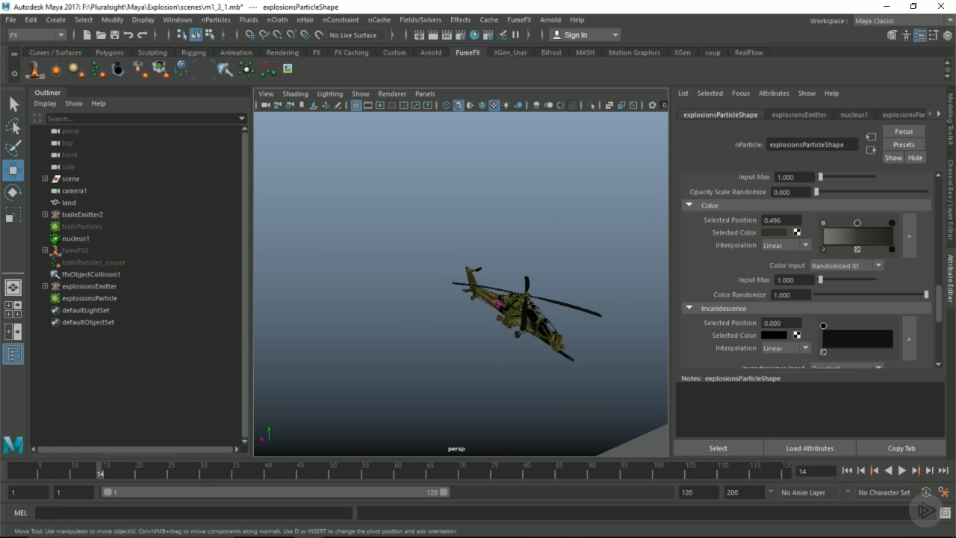